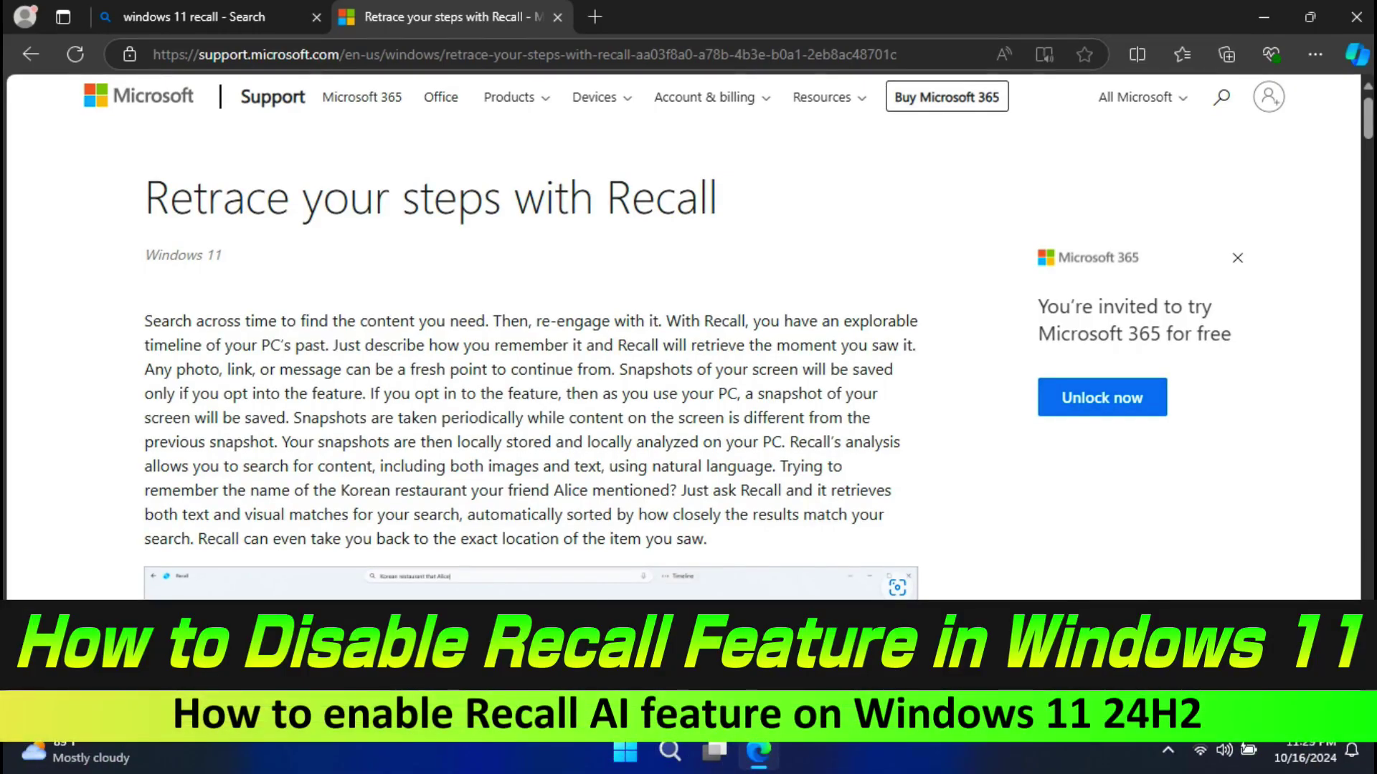
scroll(688, 333, down, 2)
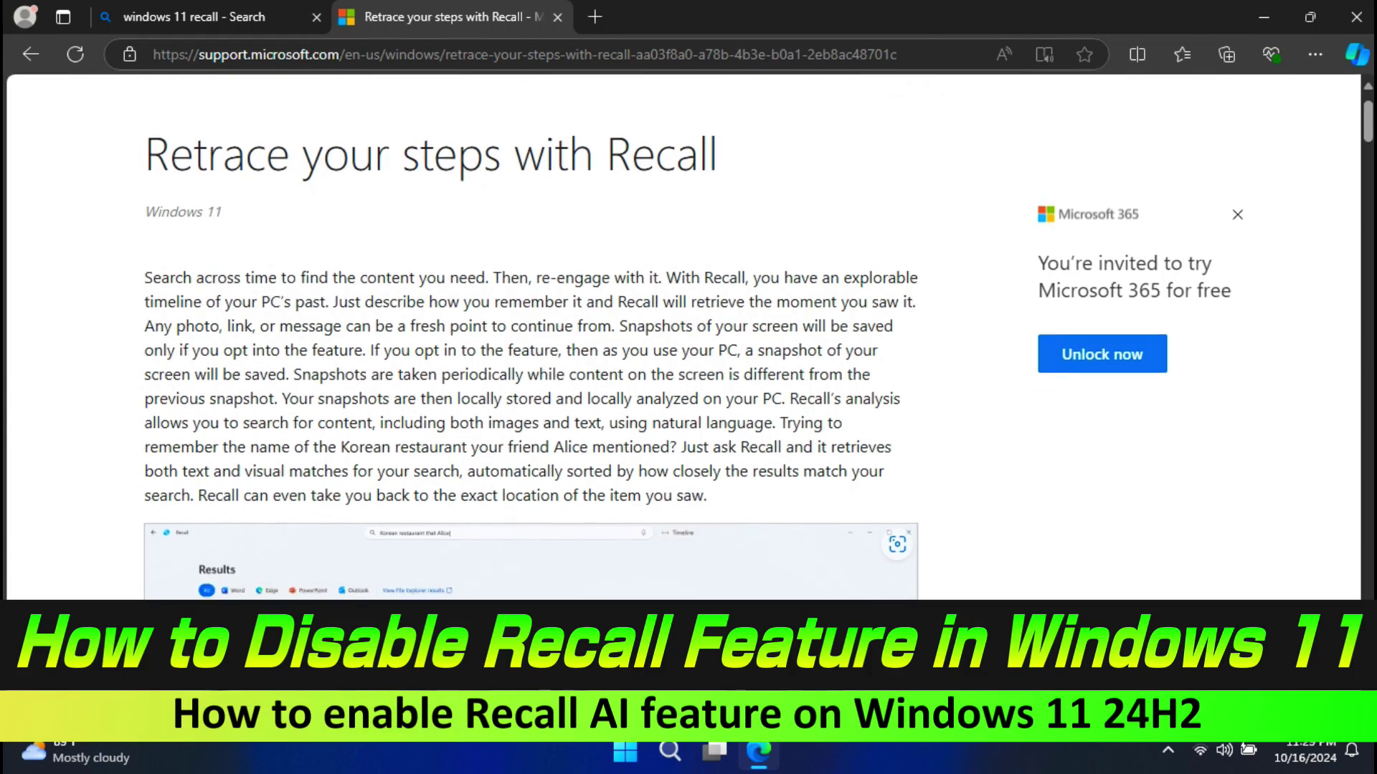
scroll(594, 681, down, 1)
scroll(593, 681, down, 1)
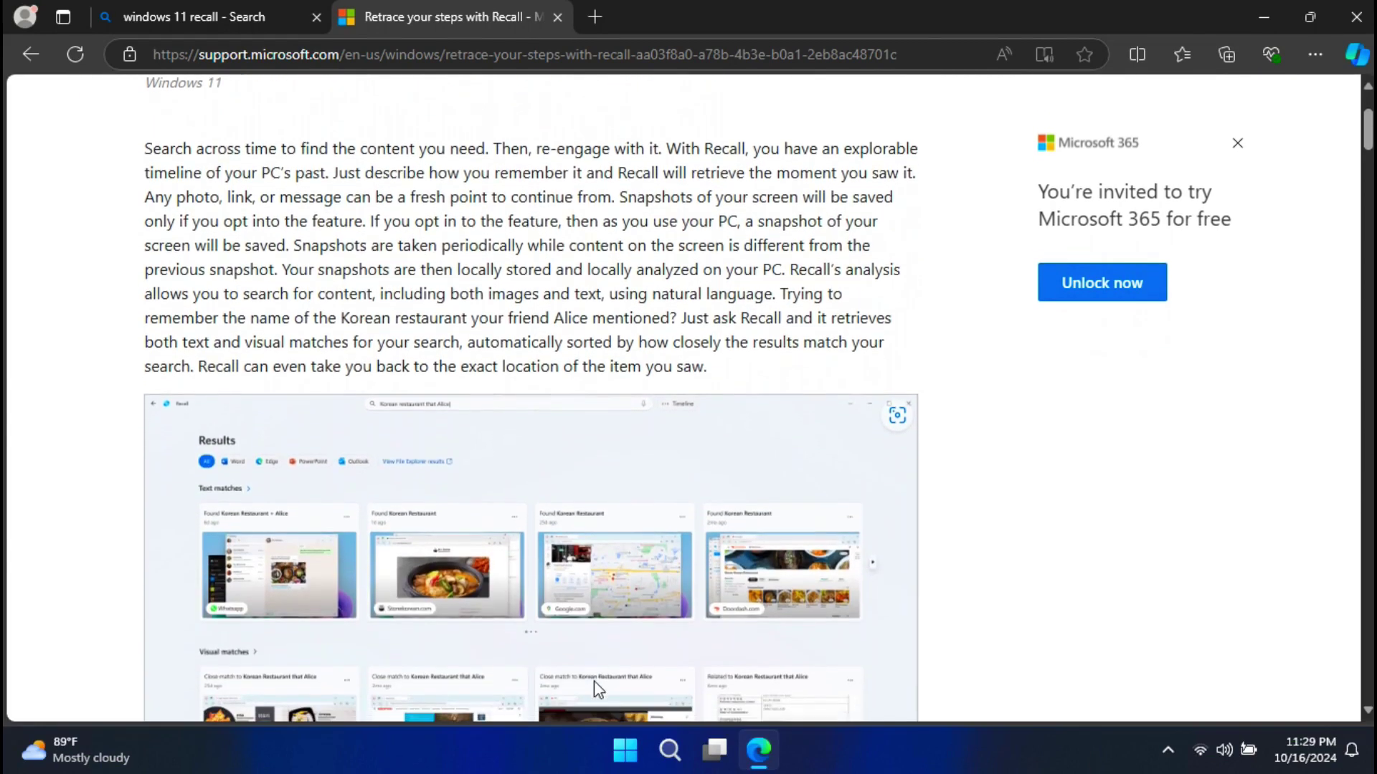
scroll(593, 681, down, 1)
scroll(593, 681, down, 1)
scroll(594, 681, down, 1)
scroll(594, 681, down, 1)
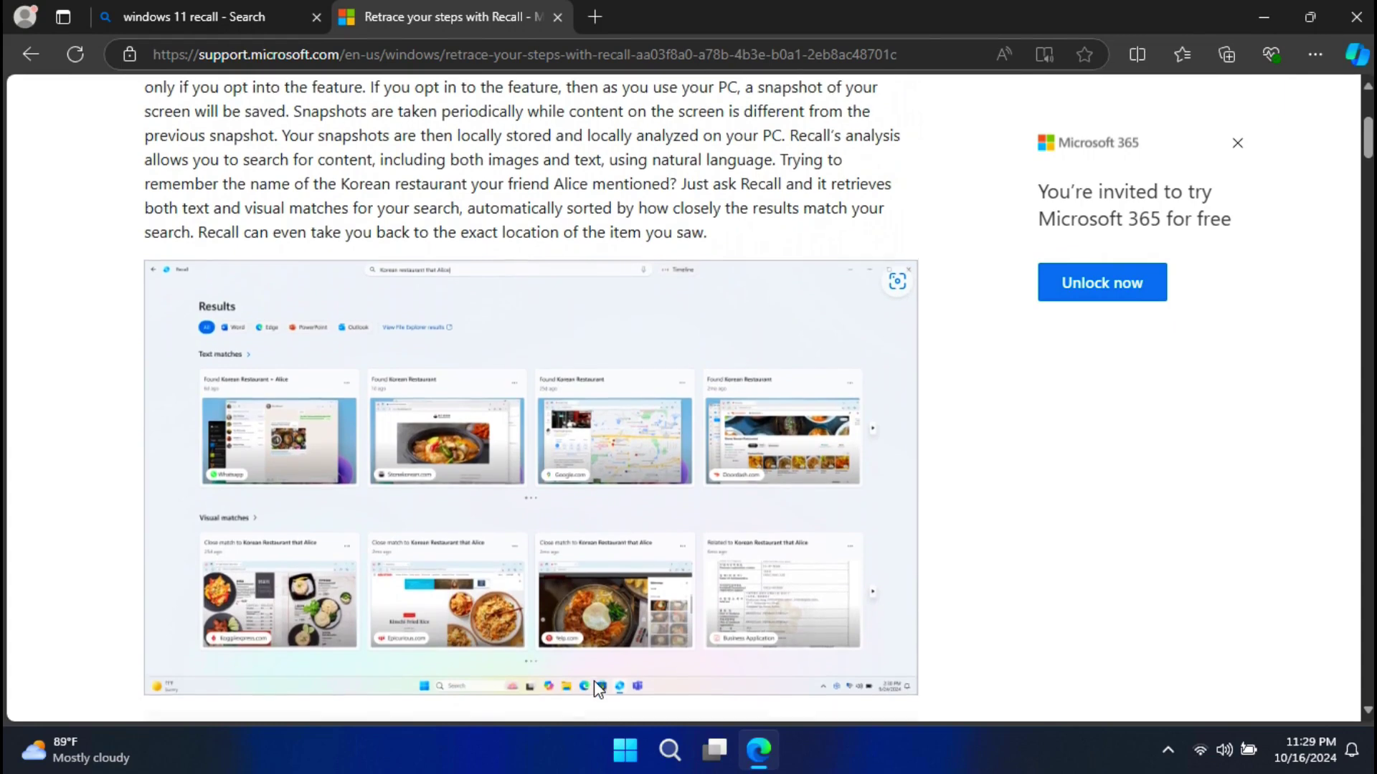
scroll(594, 681, down, 1)
scroll(594, 681, down, 1)
scroll(594, 681, down, 1)
scroll(593, 682, down, 1)
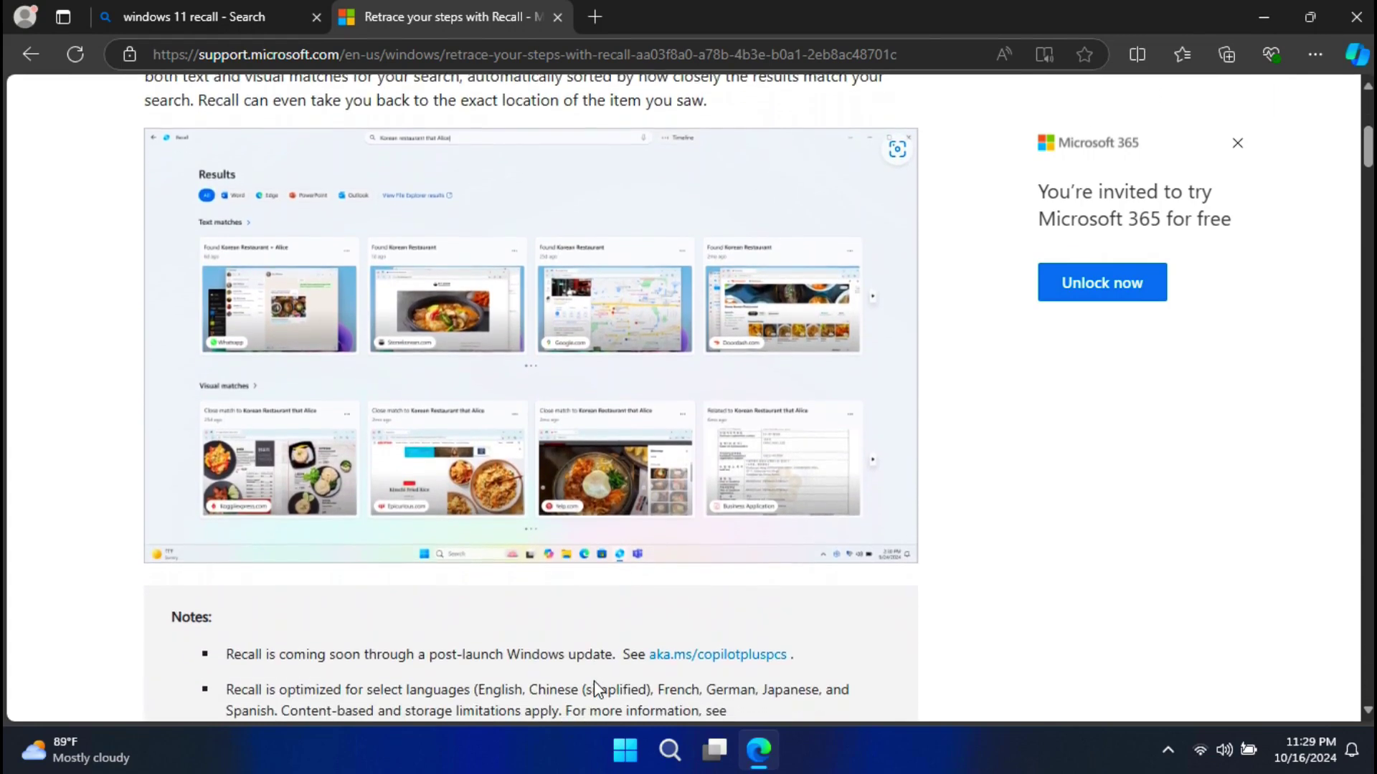
scroll(593, 681, down, 1)
scroll(593, 681, down, 1)
scroll(598, 688, down, 1)
scroll(598, 688, down, 1)
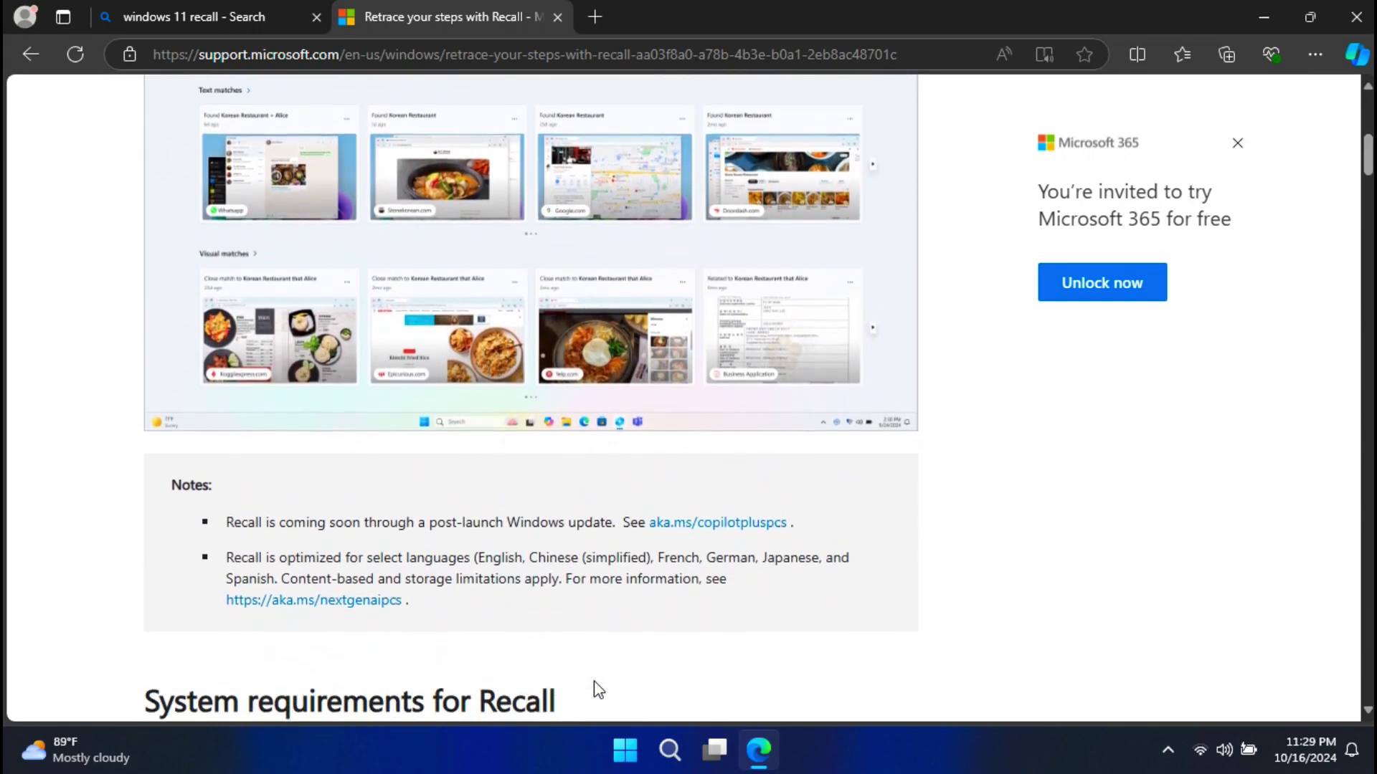
scroll(598, 689, down, 1)
scroll(598, 689, down, 1)
scroll(594, 682, down, 1)
scroll(594, 681, down, 1)
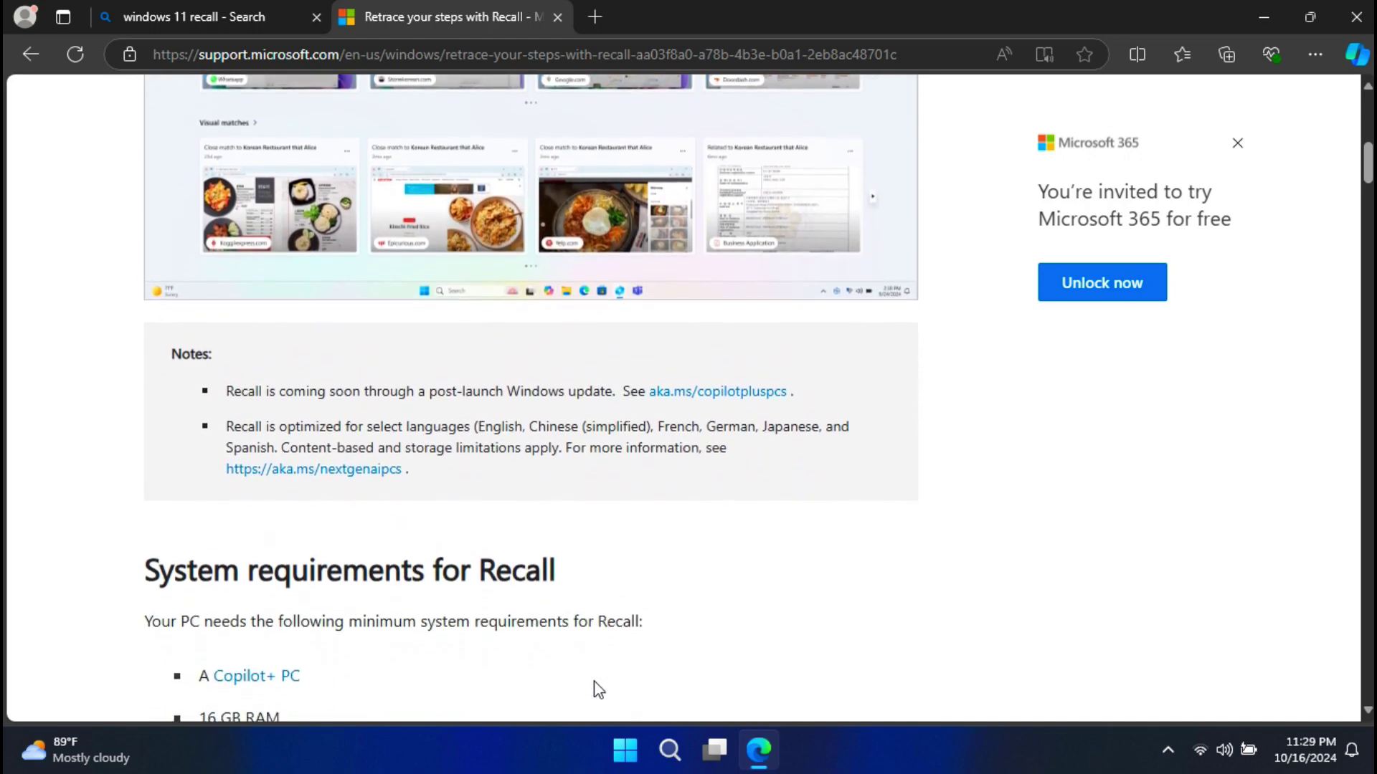
scroll(593, 681, down, 1)
scroll(594, 681, down, 1)
scroll(598, 689, down, 1)
scroll(598, 689, down, 1)
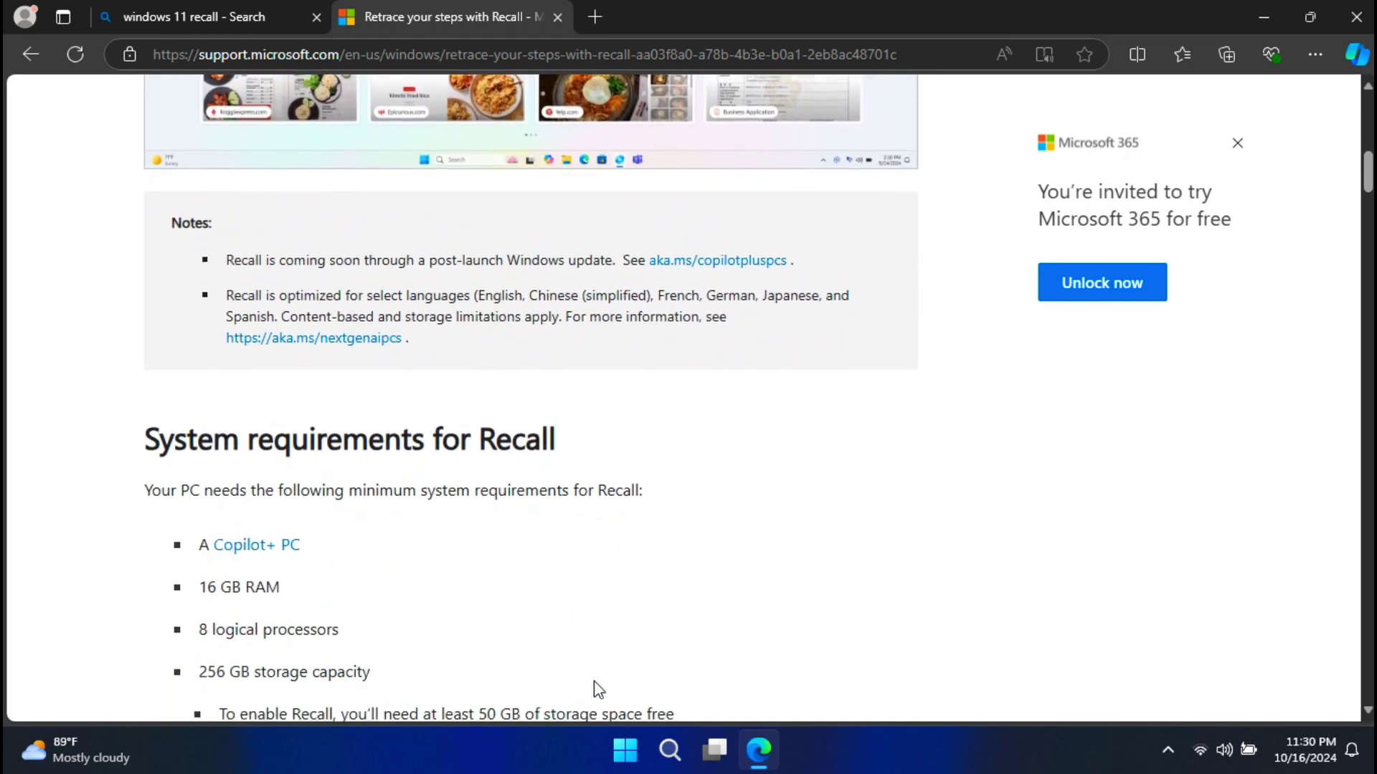
scroll(598, 689, down, 1)
scroll(598, 689, down, 1)
scroll(598, 689, down, 1)
scroll(598, 689, down, 1)
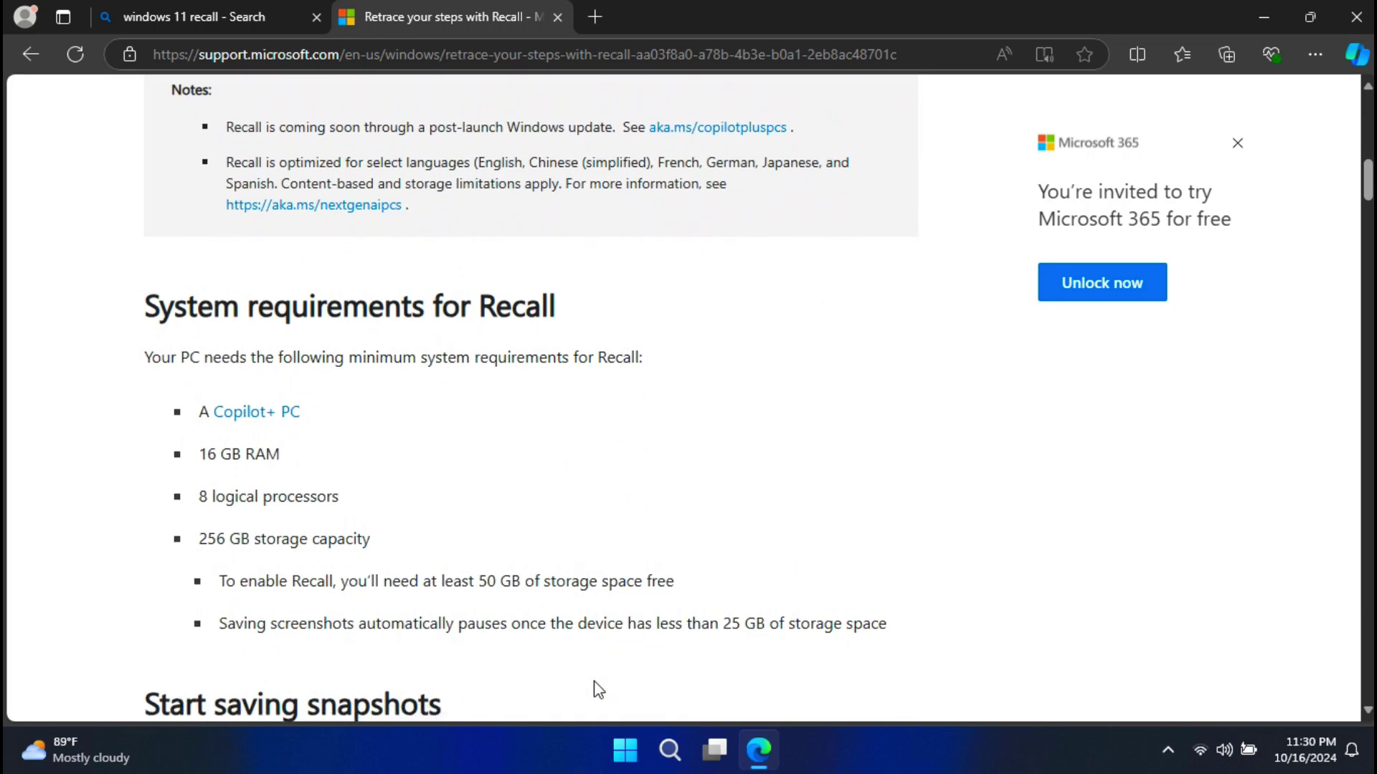
scroll(598, 689, down, 1)
scroll(598, 689, down, 1)
scroll(598, 689, down, 1)
scroll(598, 690, down, 1)
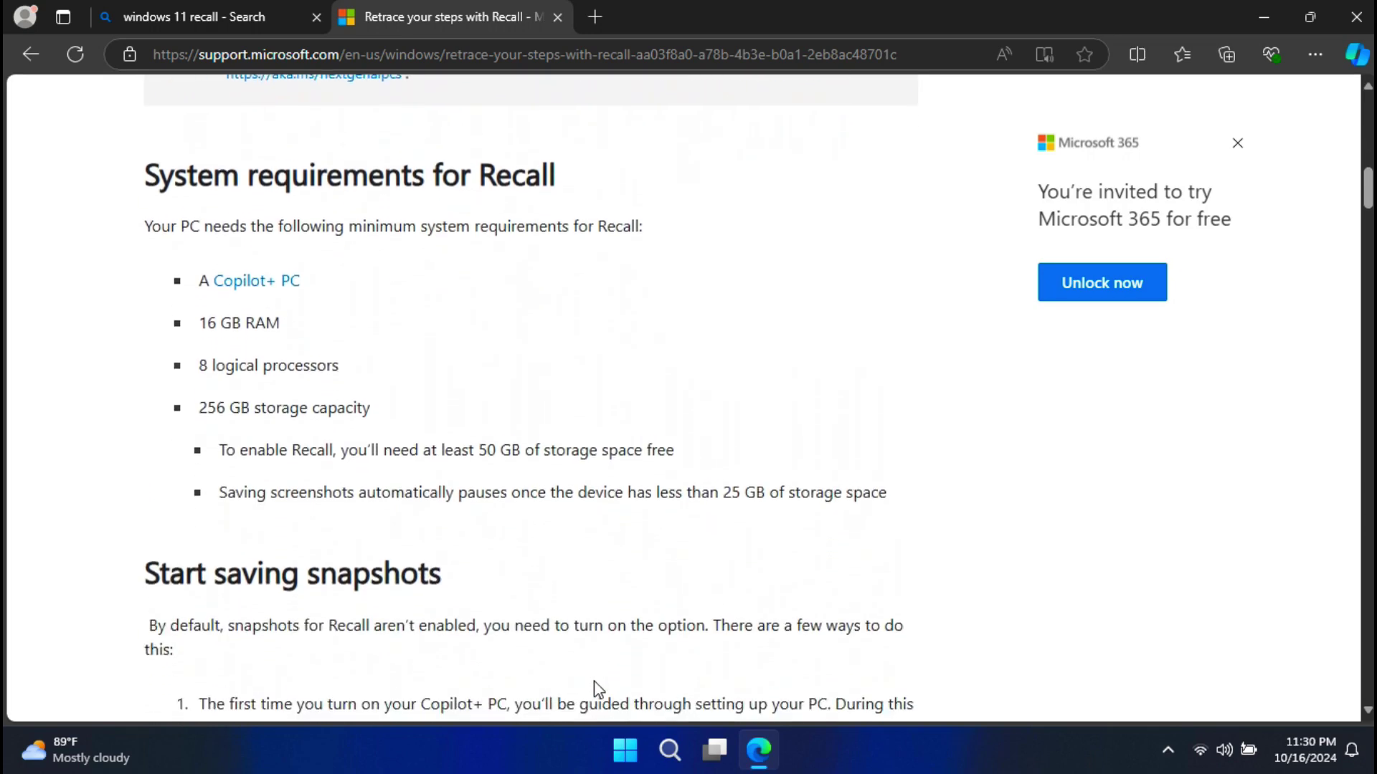
scroll(598, 689, down, 1)
scroll(598, 689, down, 1)
scroll(598, 689, down, 1)
scroll(598, 689, down, 1)
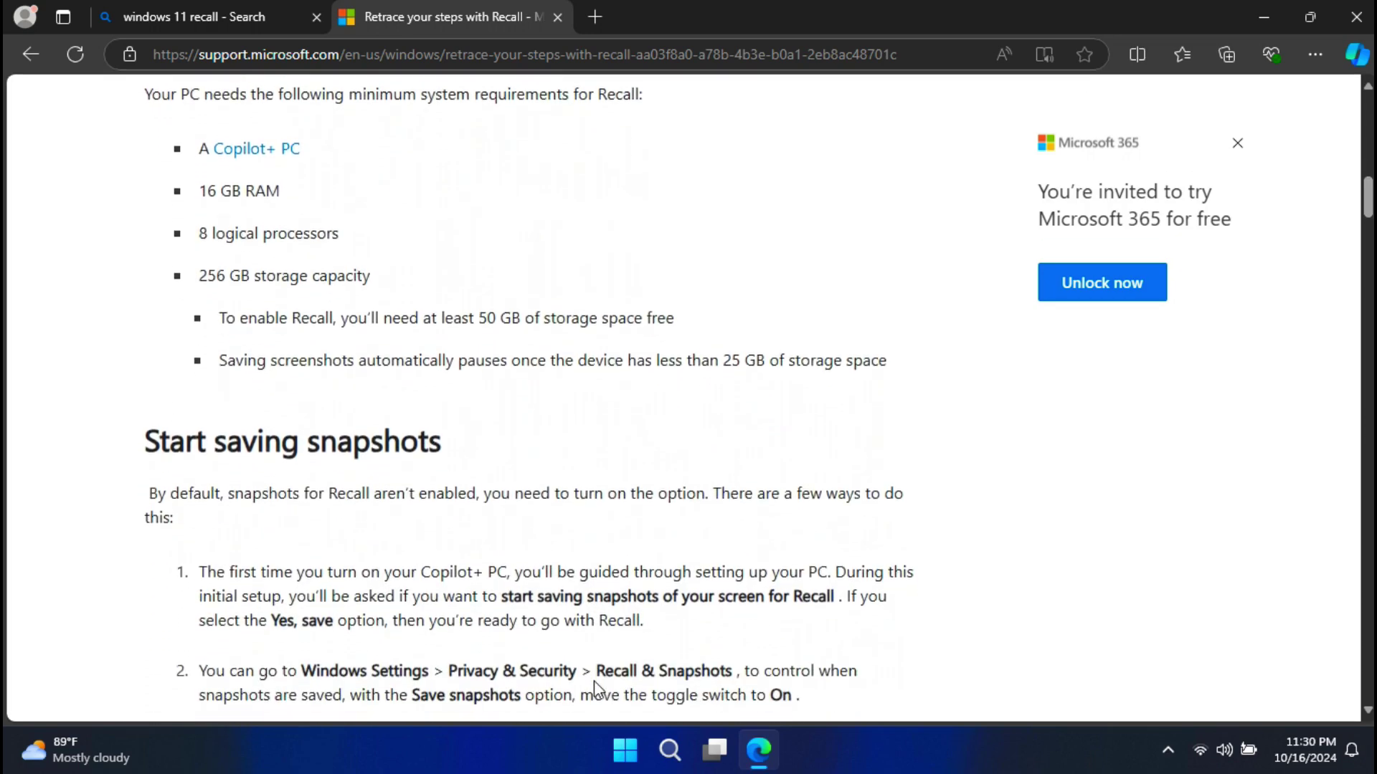
scroll(598, 689, down, 1)
scroll(598, 689, down, 1)
scroll(598, 689, down, 1)
scroll(598, 689, down, 1)
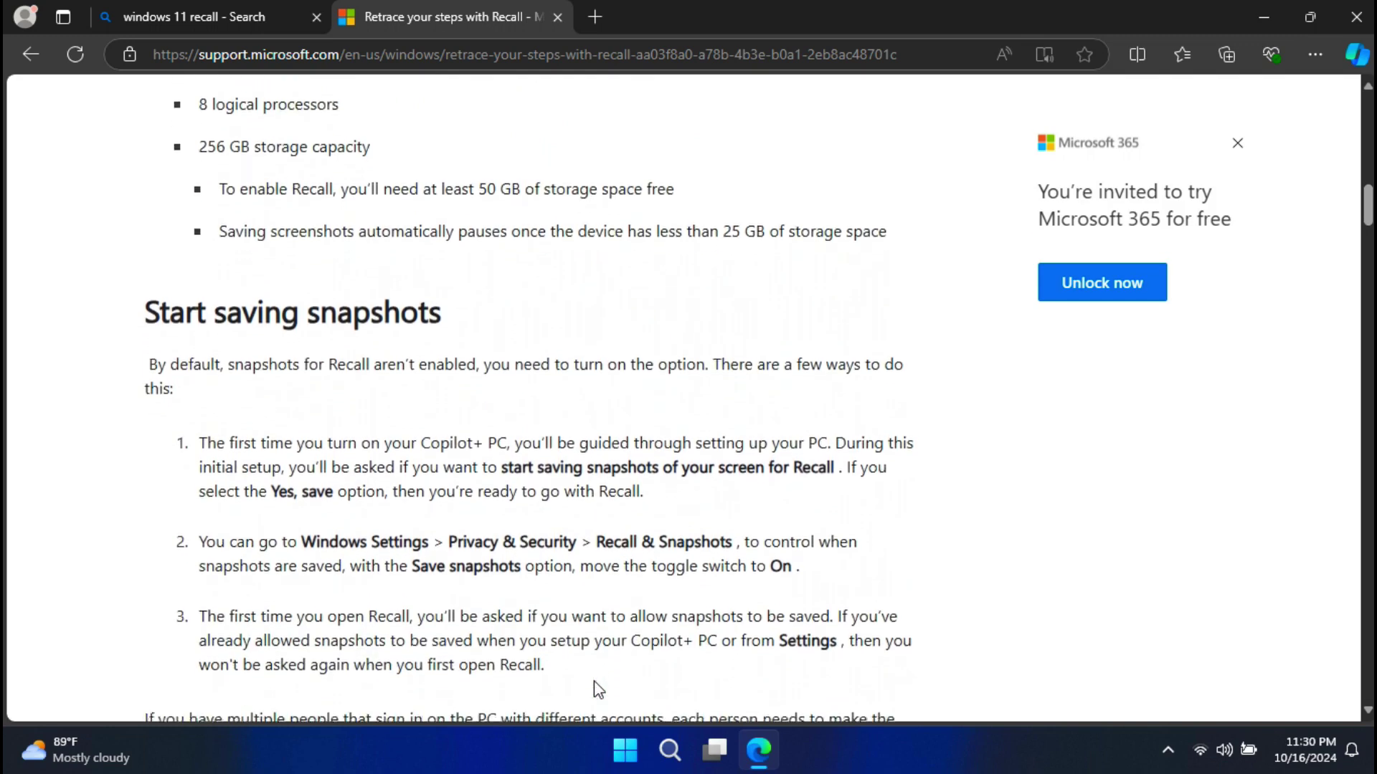
scroll(598, 689, down, 1)
scroll(598, 689, down, 1)
scroll(598, 689, down, 1)
scroll(598, 689, down, 1)
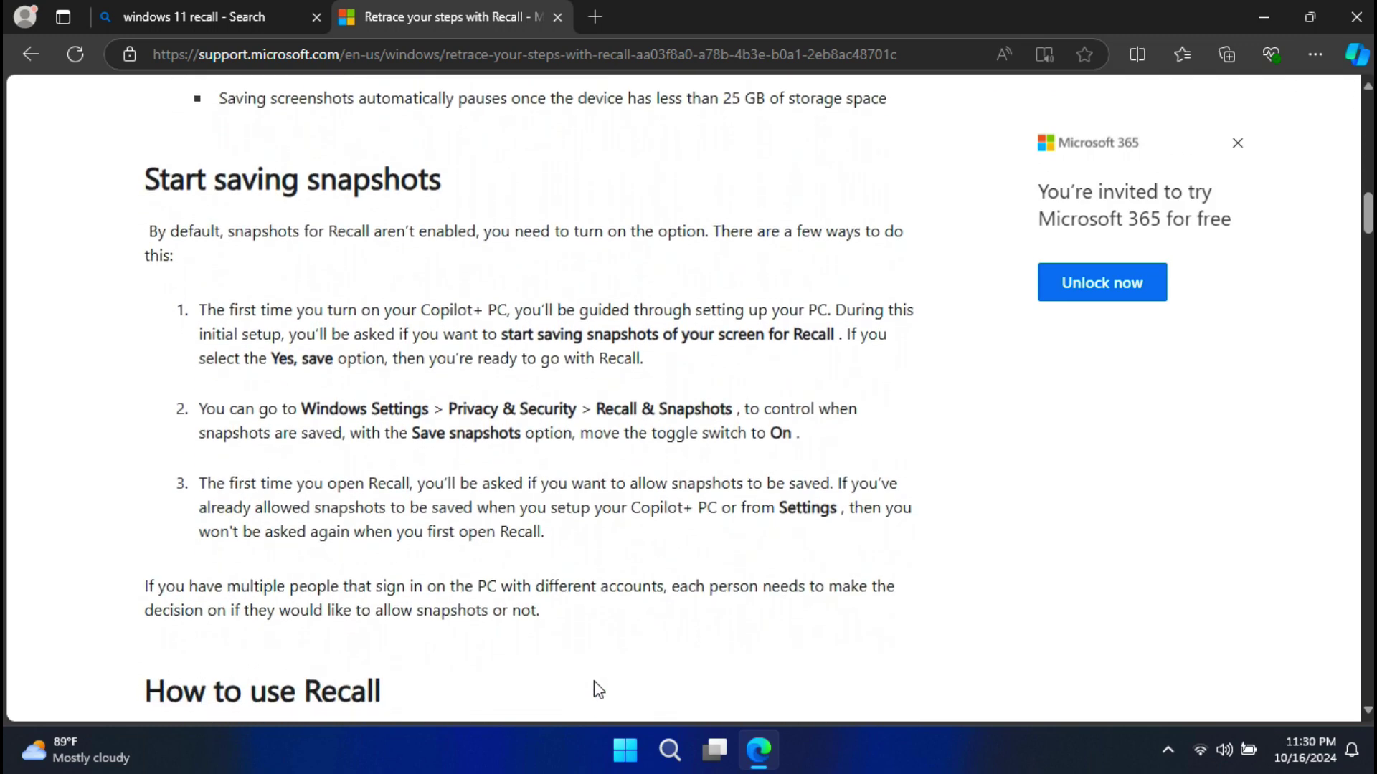
scroll(598, 689, down, 1)
scroll(598, 689, down, 1)
scroll(598, 689, down, 1)
scroll(598, 689, down, 1)
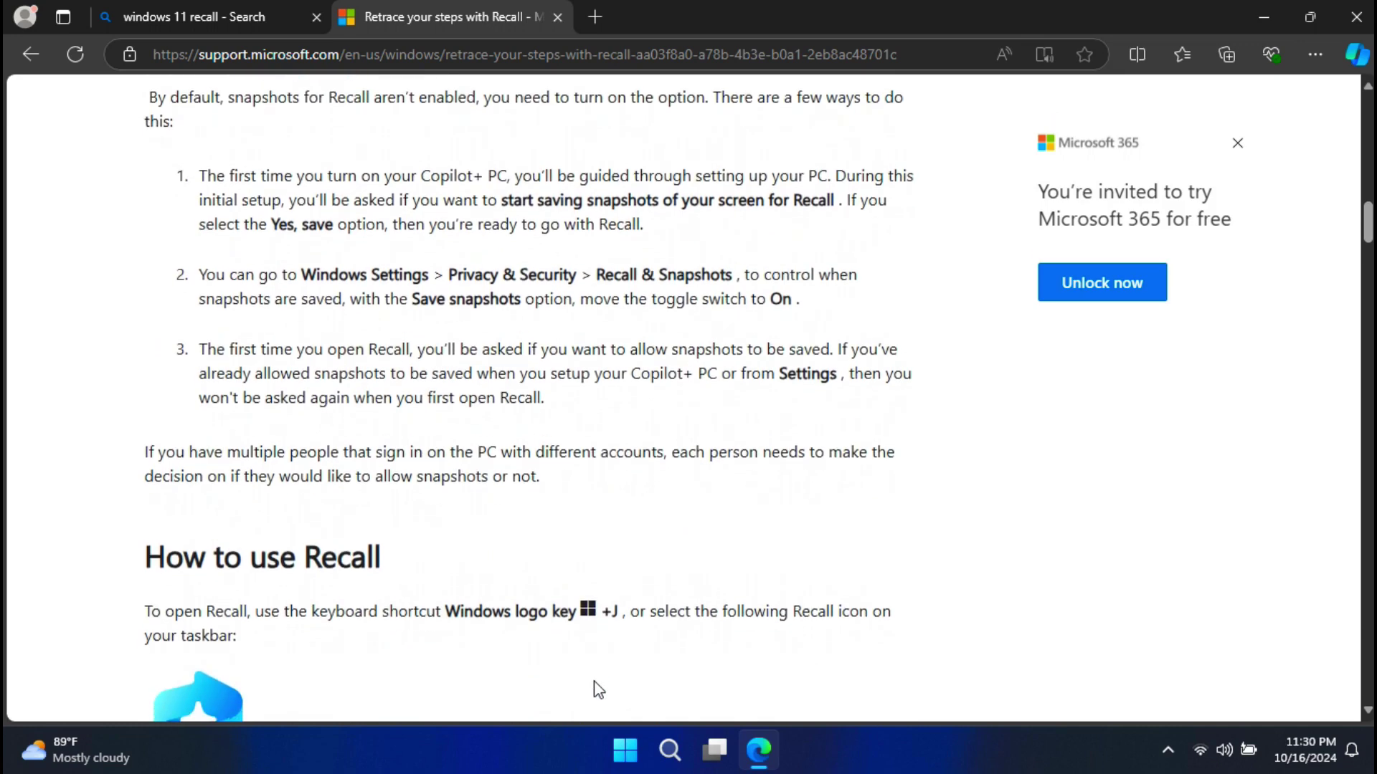
scroll(598, 689, down, 1)
scroll(598, 689, down, 1)
scroll(598, 690, down, 1)
scroll(598, 689, down, 1)
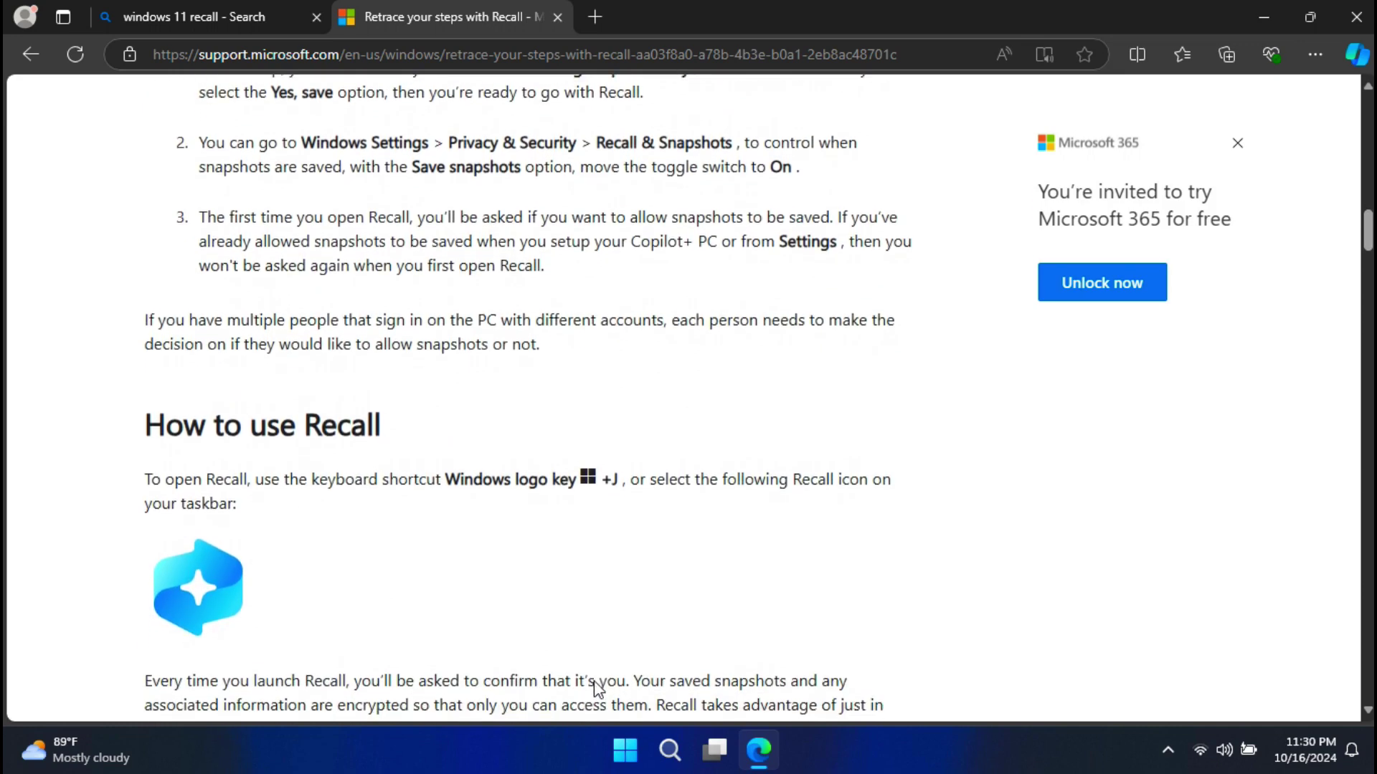
scroll(598, 689, down, 1)
scroll(598, 690, down, 1)
scroll(596, 689, down, 1)
scroll(596, 689, down, 1)
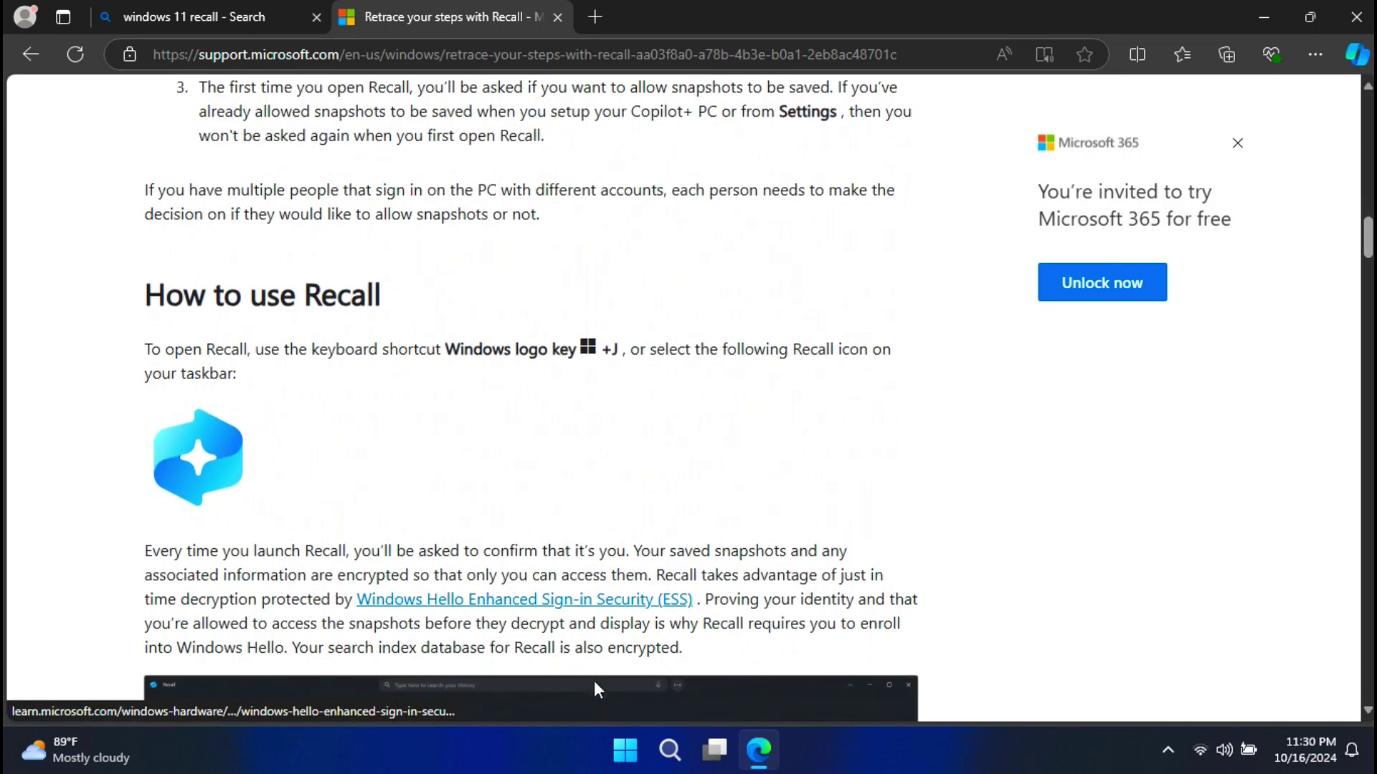
scroll(597, 689, down, 1)
scroll(597, 689, down, 1)
scroll(595, 682, down, 1)
scroll(595, 682, down, 1)
scroll(595, 681, down, 1)
scroll(595, 682, down, 1)
scroll(595, 682, down, 1)
scroll(595, 682, down, 1)
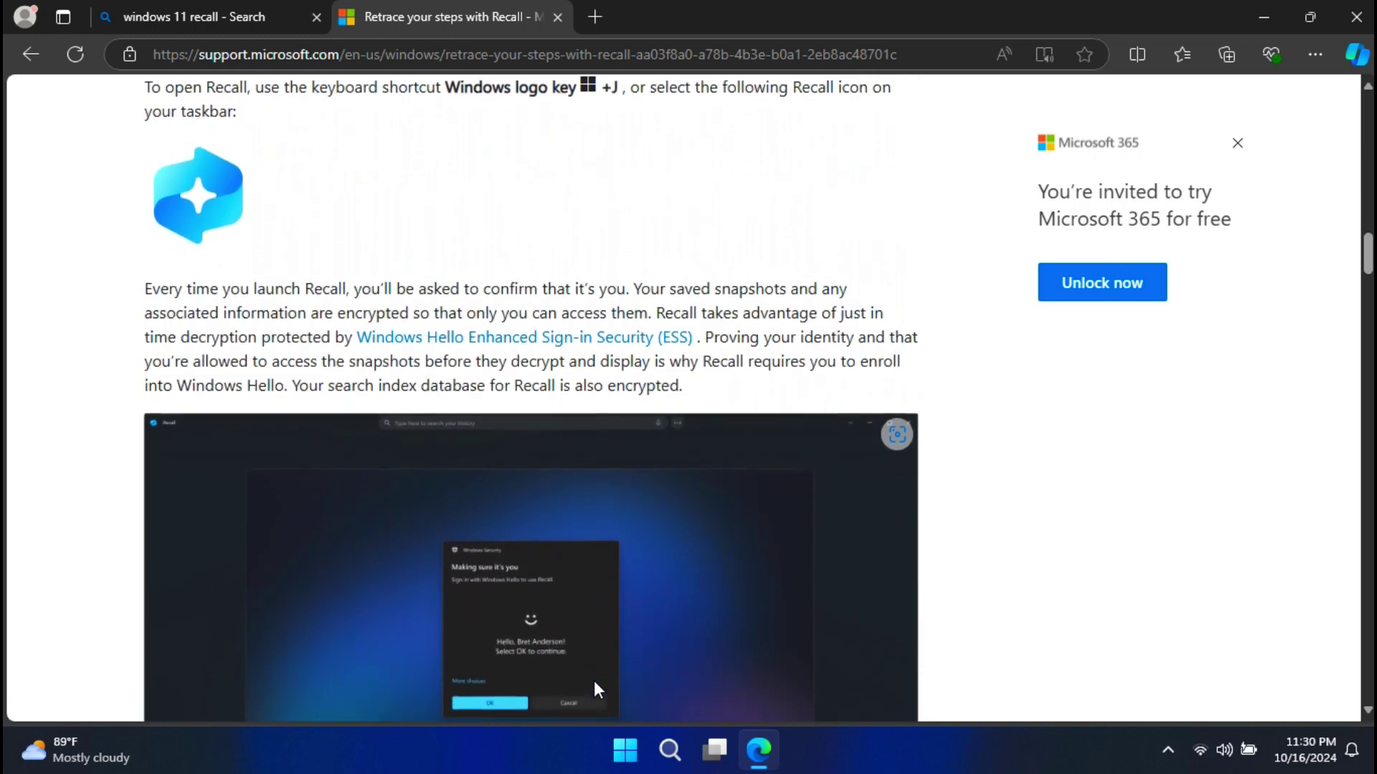
scroll(595, 682, down, 1)
scroll(595, 682, down, 1)
scroll(594, 681, down, 1)
scroll(594, 681, down, 1)
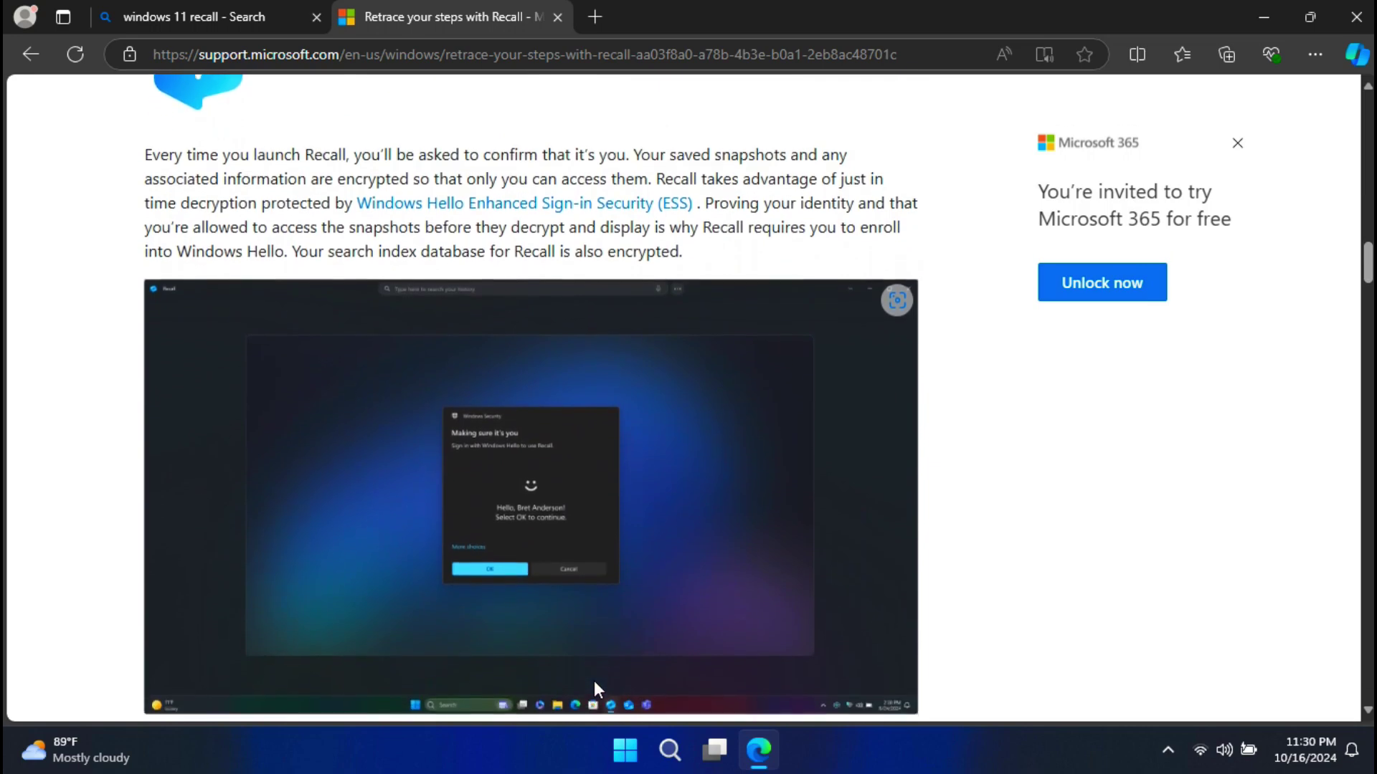
scroll(594, 681, down, 1)
scroll(594, 681, down, 1)
scroll(593, 682, down, 1)
scroll(594, 681, down, 1)
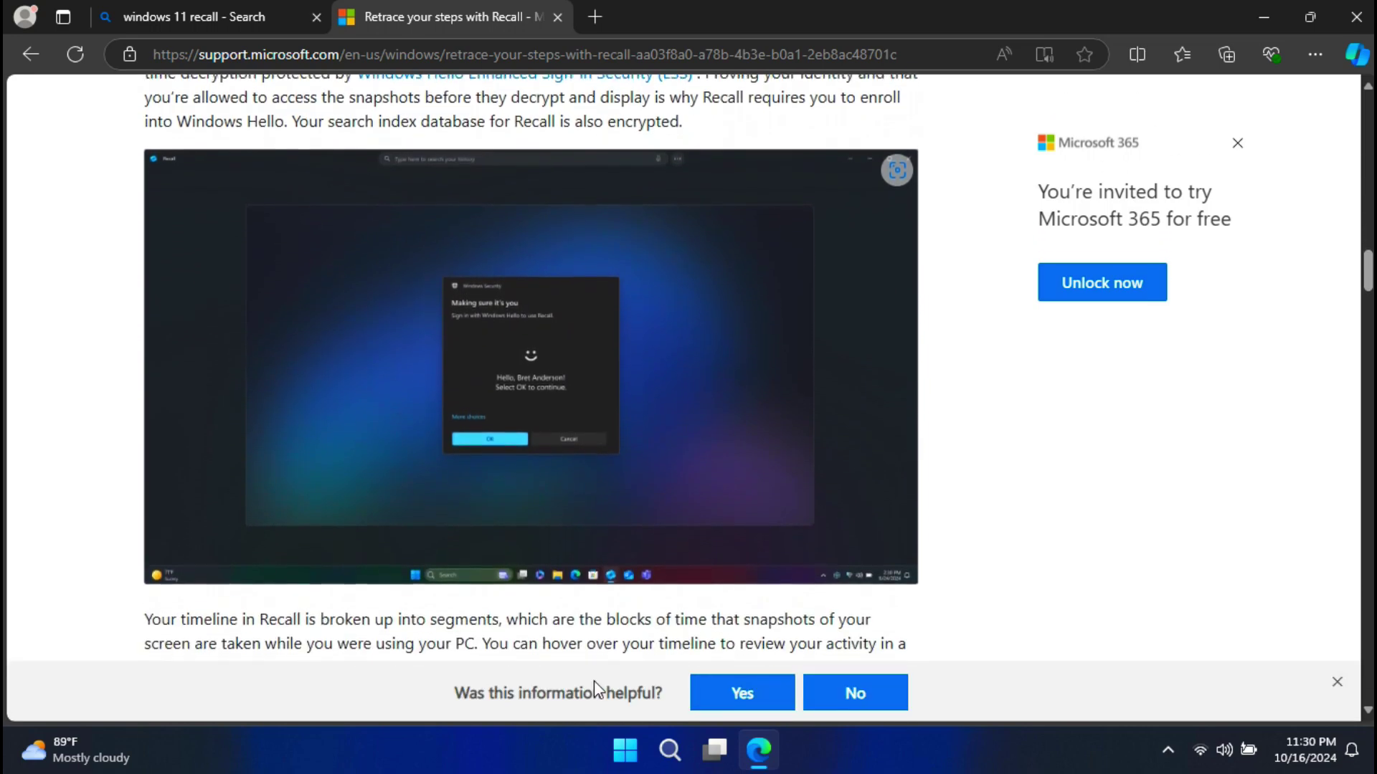
scroll(594, 682, down, 1)
scroll(594, 681, down, 1)
scroll(594, 681, down, 1)
scroll(594, 681, down, 1)
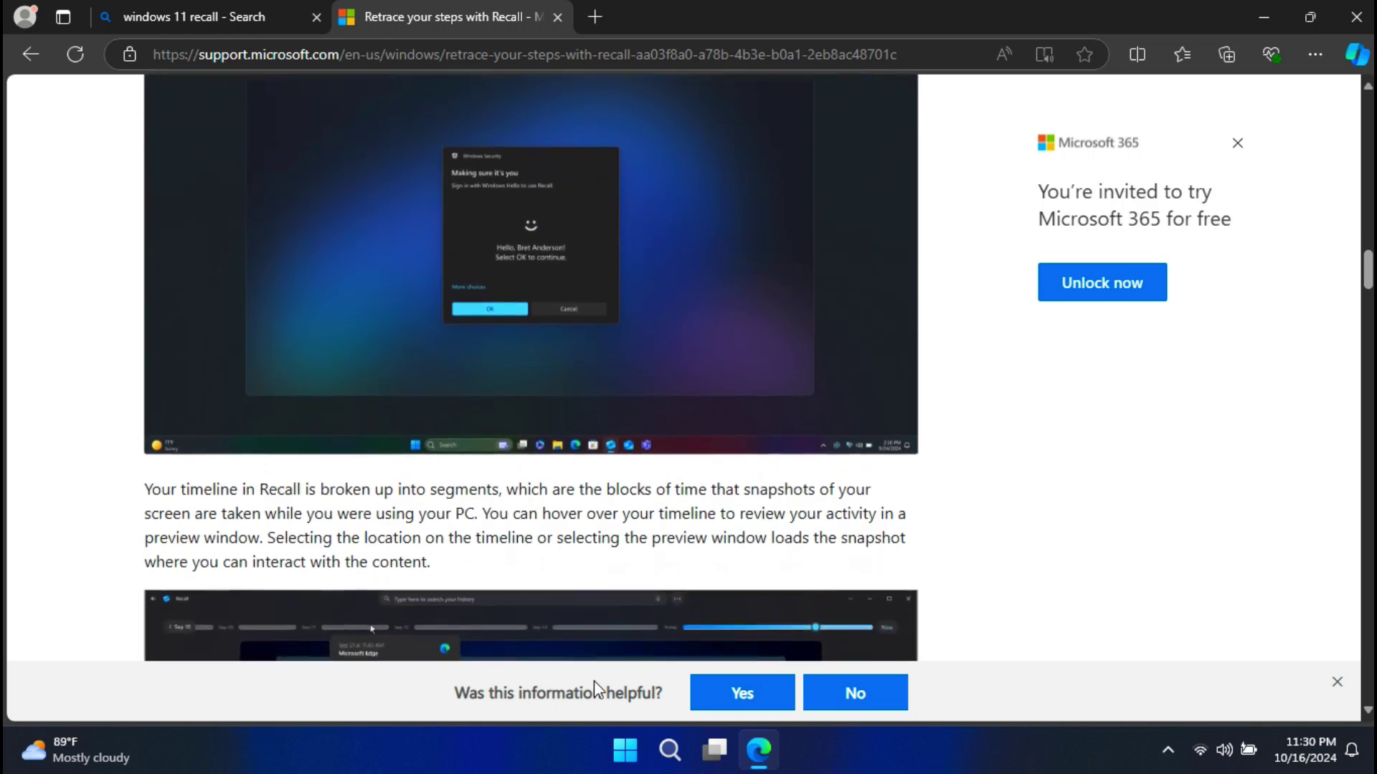
scroll(594, 681, down, 1)
scroll(594, 681, down, 1)
scroll(594, 681, down, 1)
scroll(594, 681, down, 1)
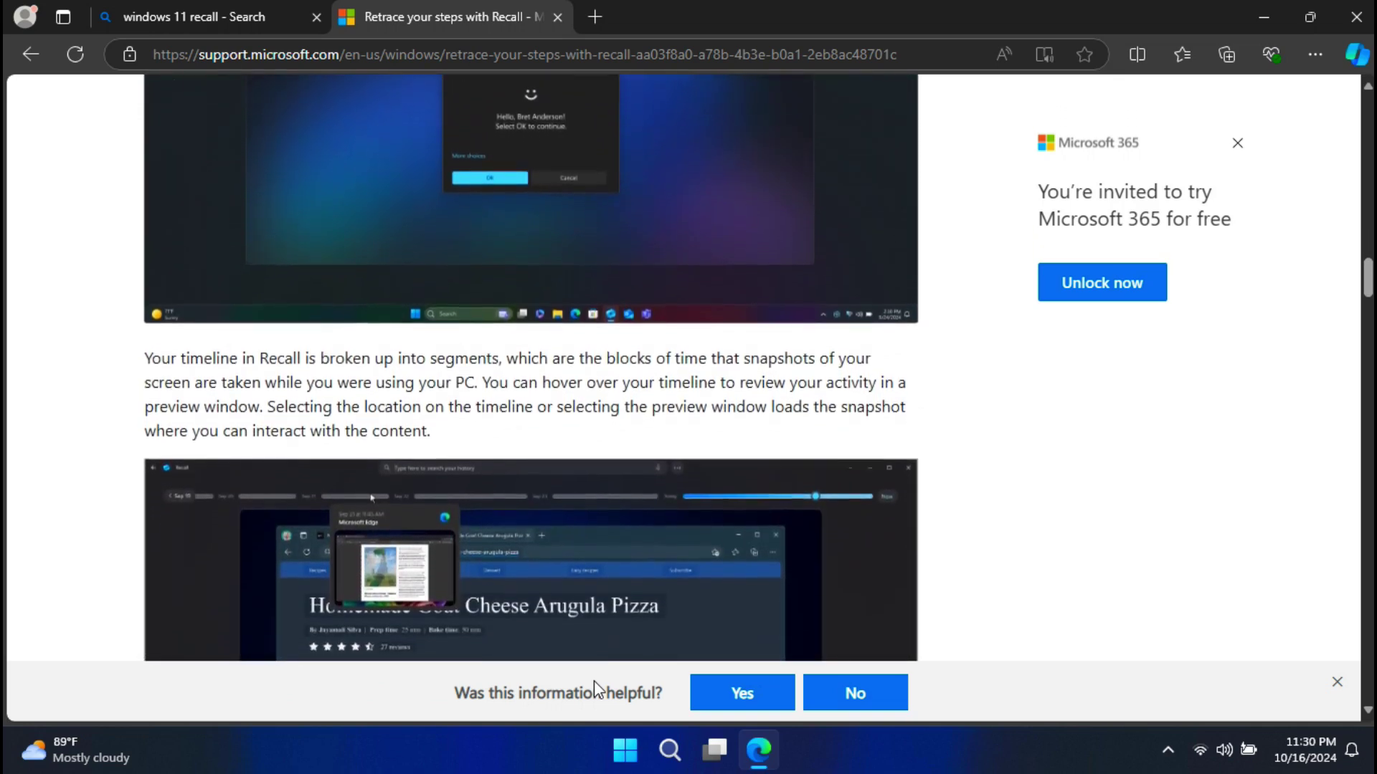
scroll(594, 681, down, 1)
scroll(594, 681, down, 1)
scroll(594, 681, down, 1)
scroll(594, 681, down, 1)
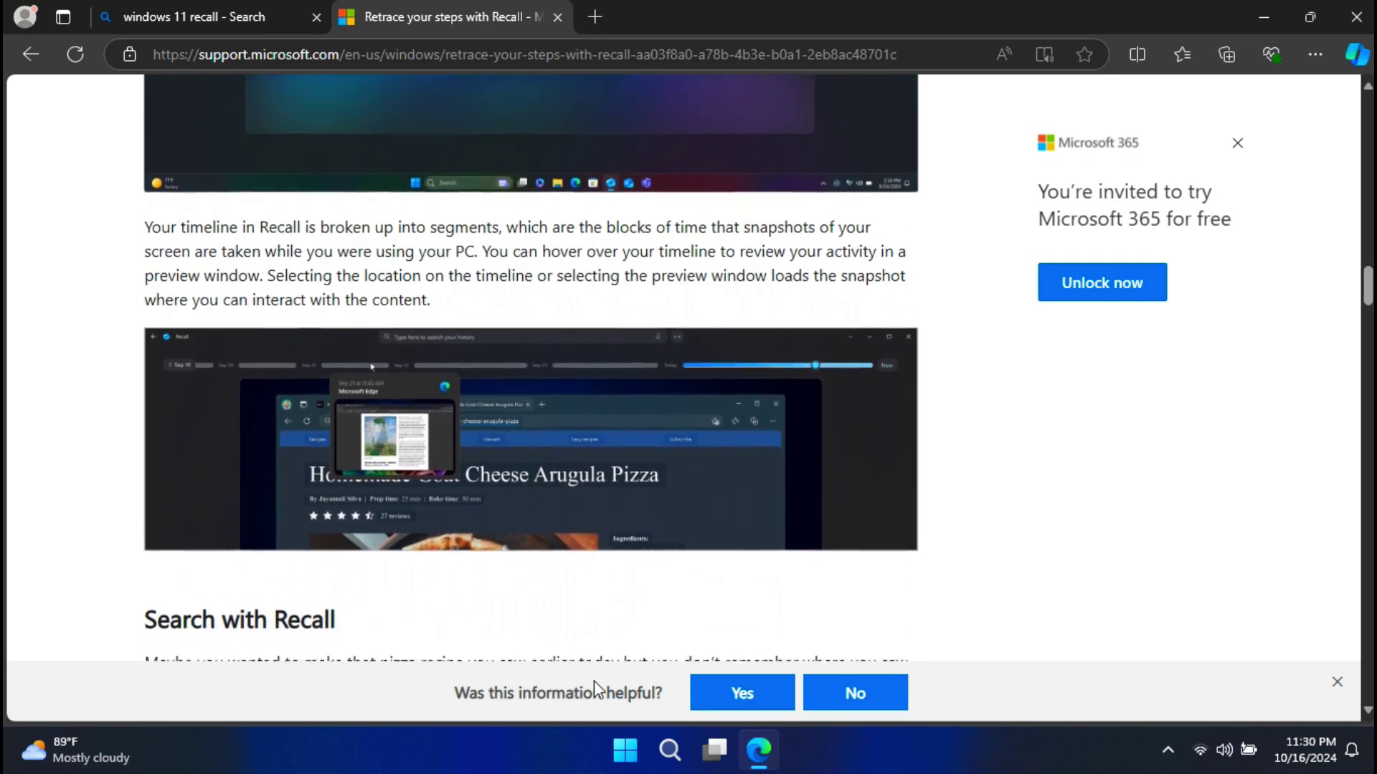
scroll(593, 681, down, 1)
scroll(594, 681, down, 1)
scroll(593, 686, down, 1)
scroll(594, 686, down, 1)
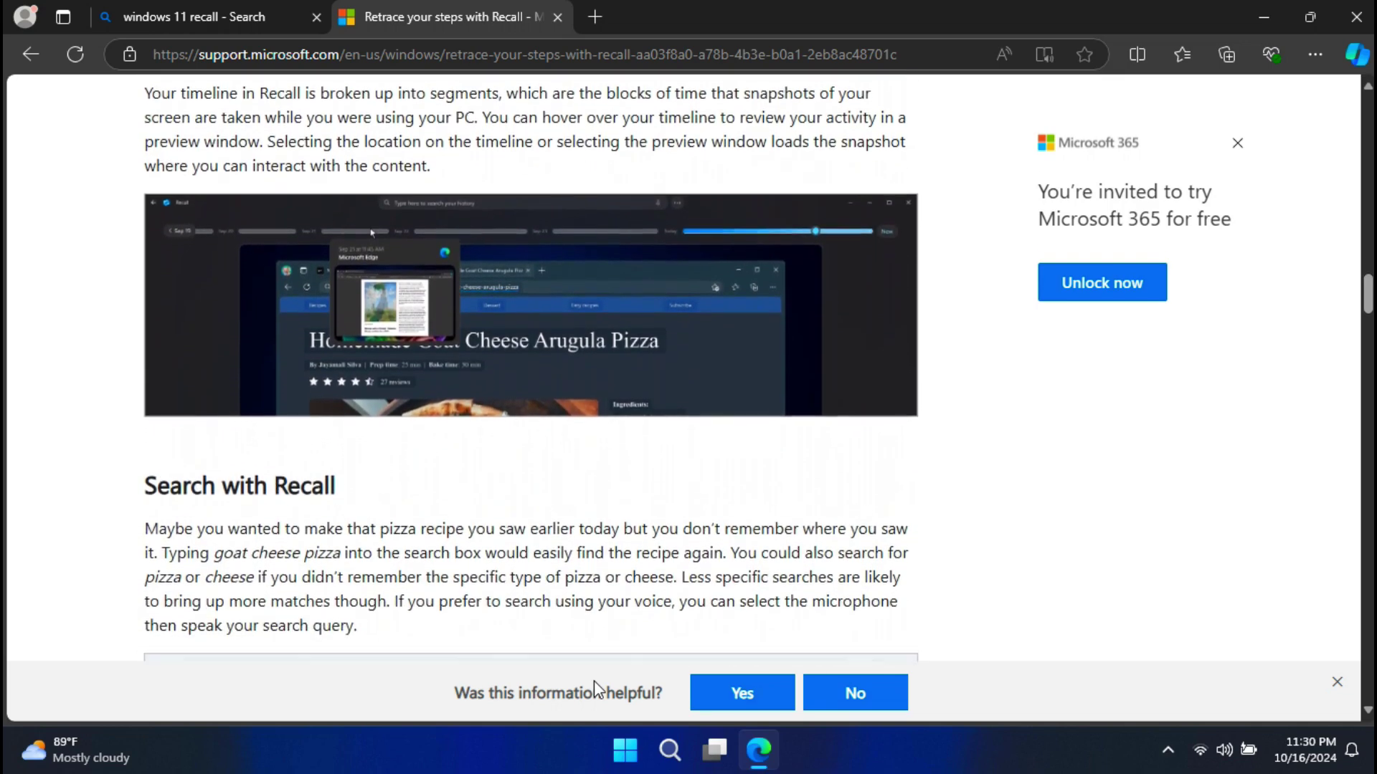
scroll(594, 686, down, 1)
scroll(594, 686, down, 1)
scroll(593, 686, down, 1)
scroll(594, 686, down, 1)
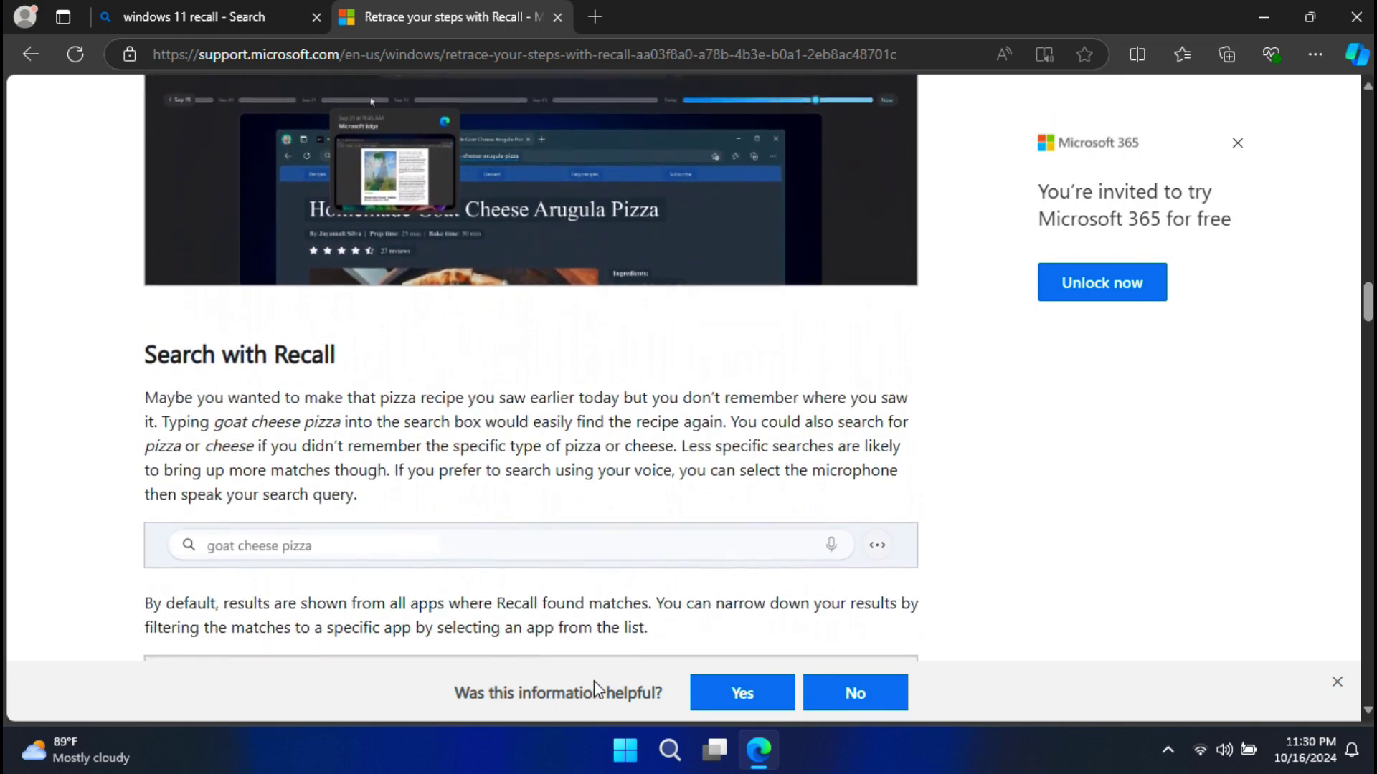
scroll(594, 686, down, 1)
scroll(594, 686, down, 1)
scroll(593, 681, down, 1)
scroll(594, 681, down, 1)
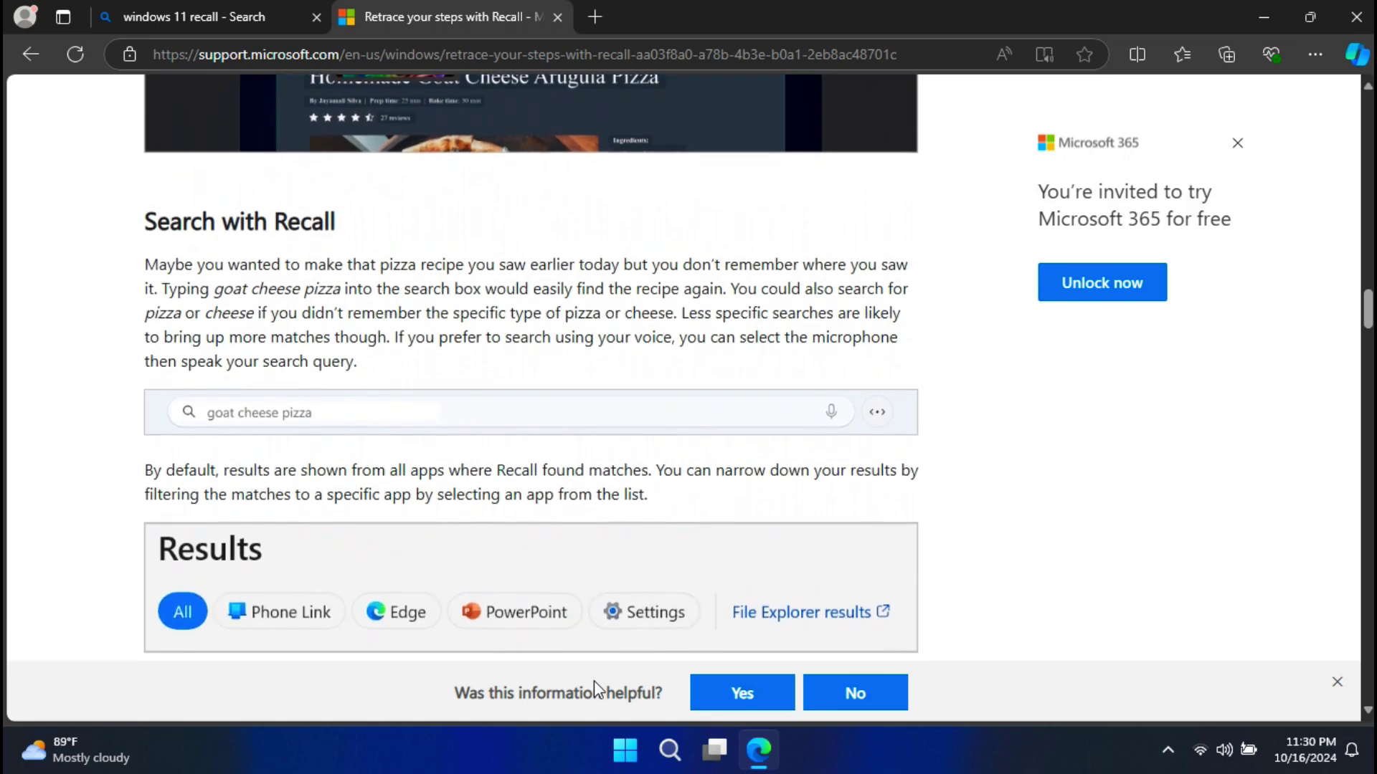
scroll(594, 682, down, 1)
scroll(594, 681, down, 1)
scroll(594, 683, down, 1)
scroll(594, 683, down, 1)
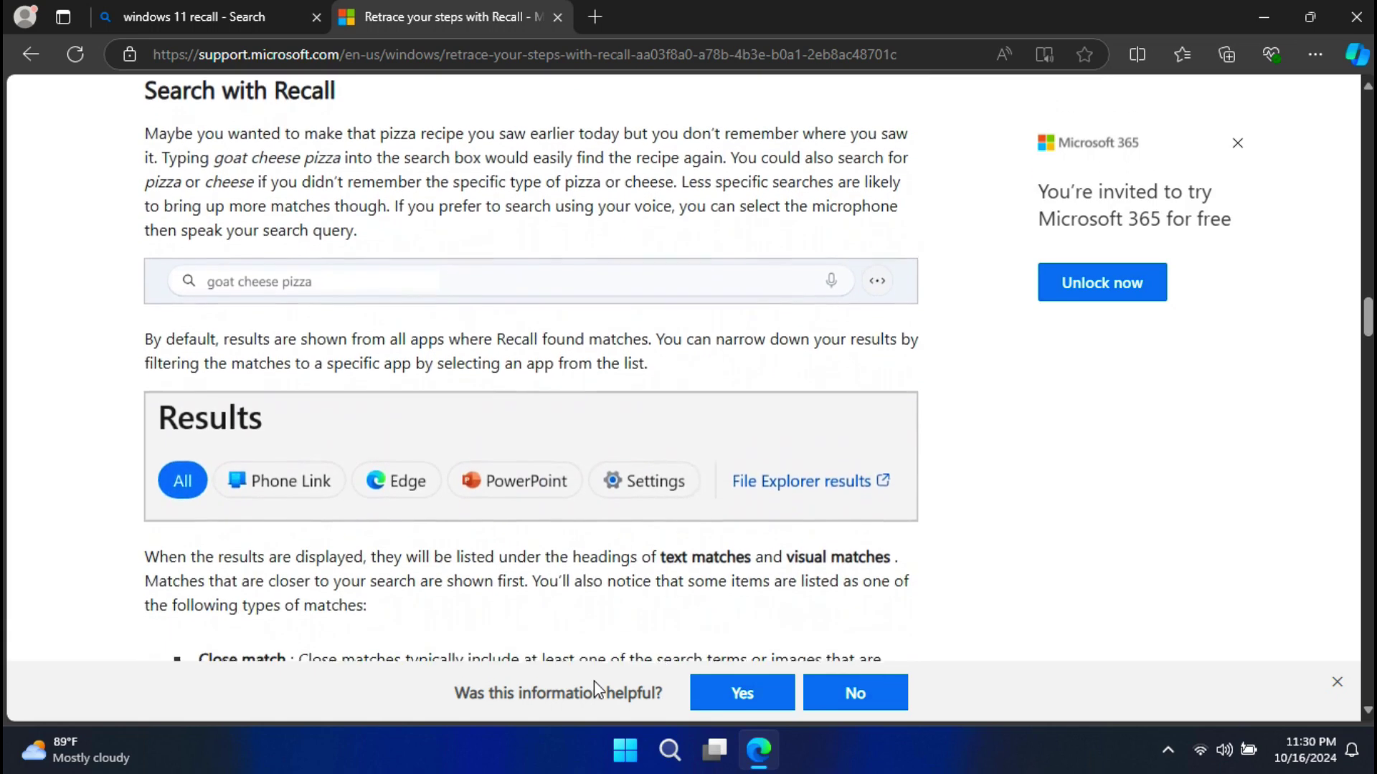
scroll(593, 682, down, 1)
scroll(594, 683, down, 1)
scroll(594, 686, down, 1)
scroll(594, 686, down, 1)
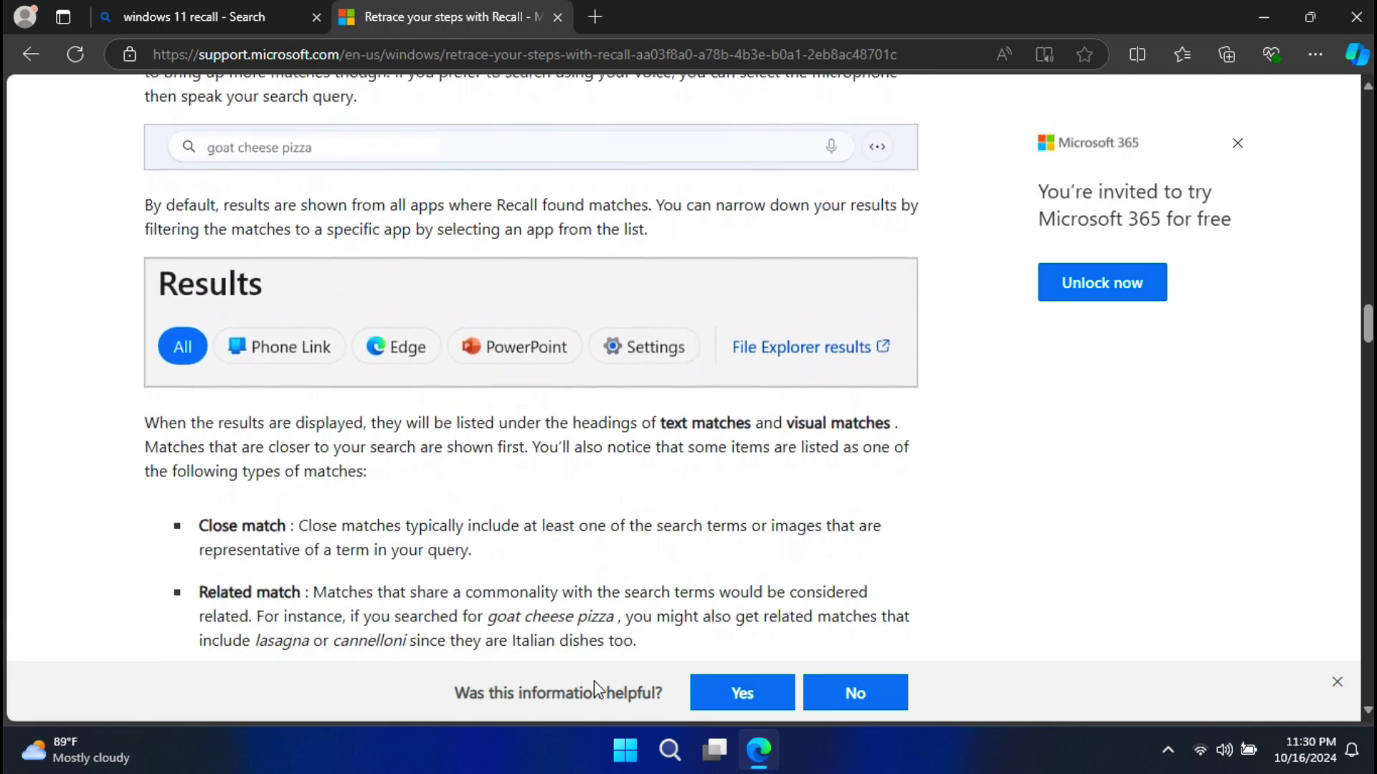
scroll(593, 686, down, 1)
scroll(594, 686, down, 1)
scroll(594, 689, down, 1)
scroll(594, 689, down, 1)
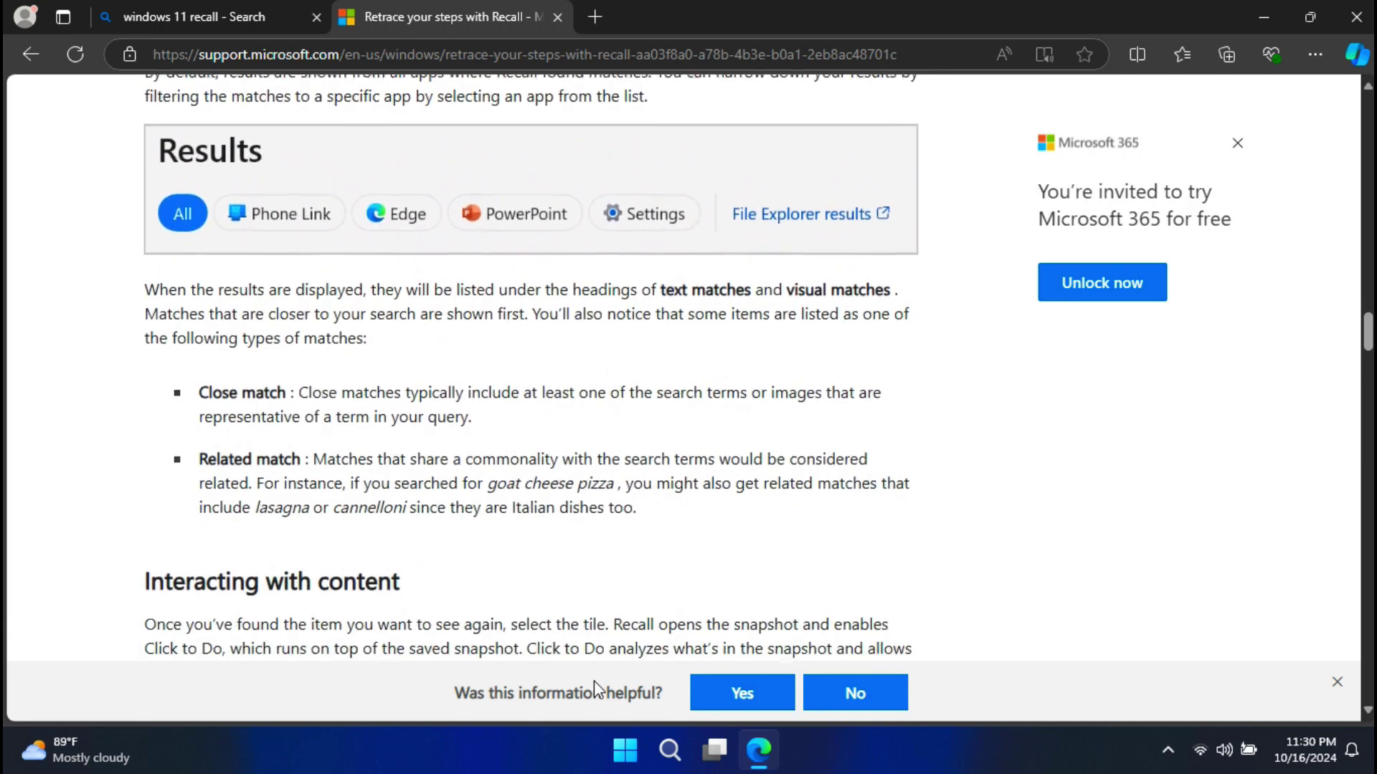
scroll(594, 689, down, 1)
scroll(594, 688, down, 1)
scroll(593, 689, down, 1)
scroll(593, 689, down, 1)
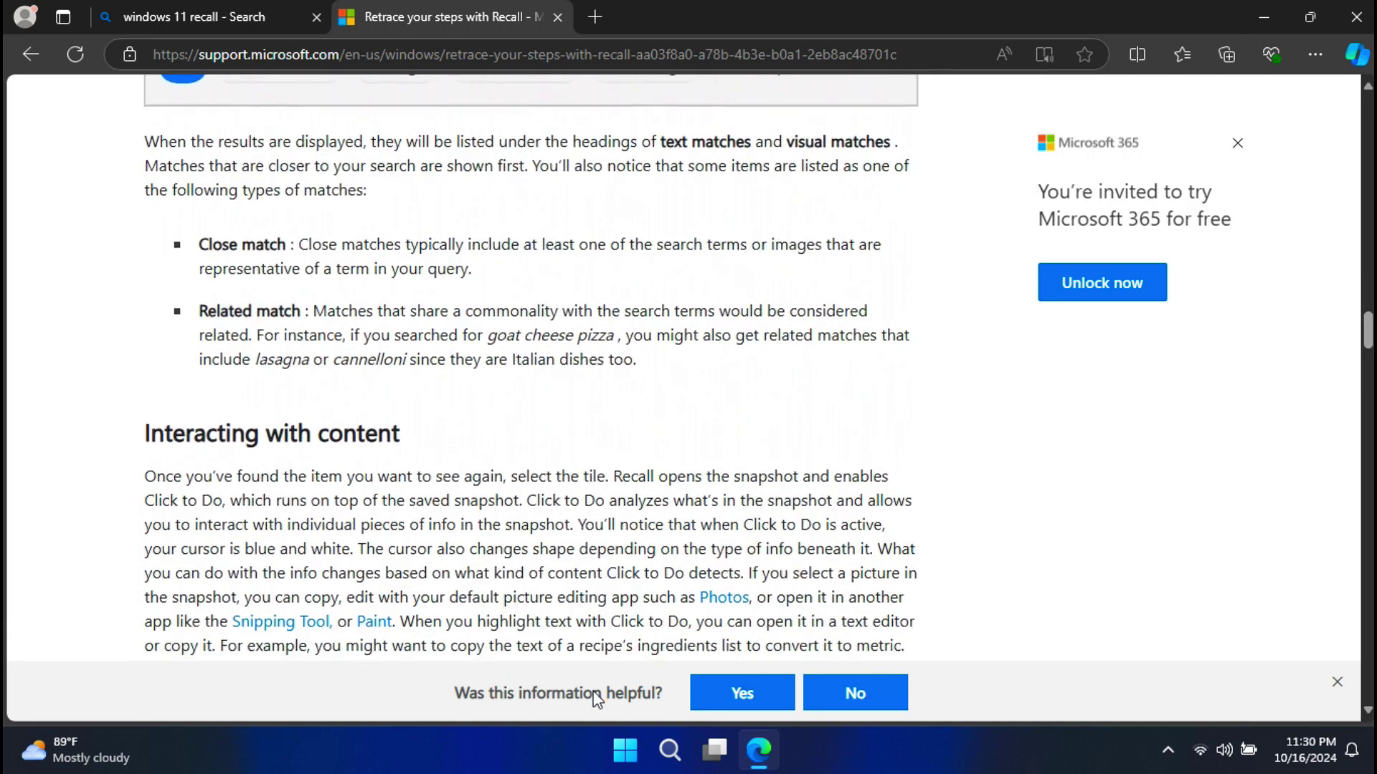
scroll(593, 688, down, 1)
scroll(596, 700, down, 1)
scroll(595, 701, down, 2)
scroll(591, 714, down, 1)
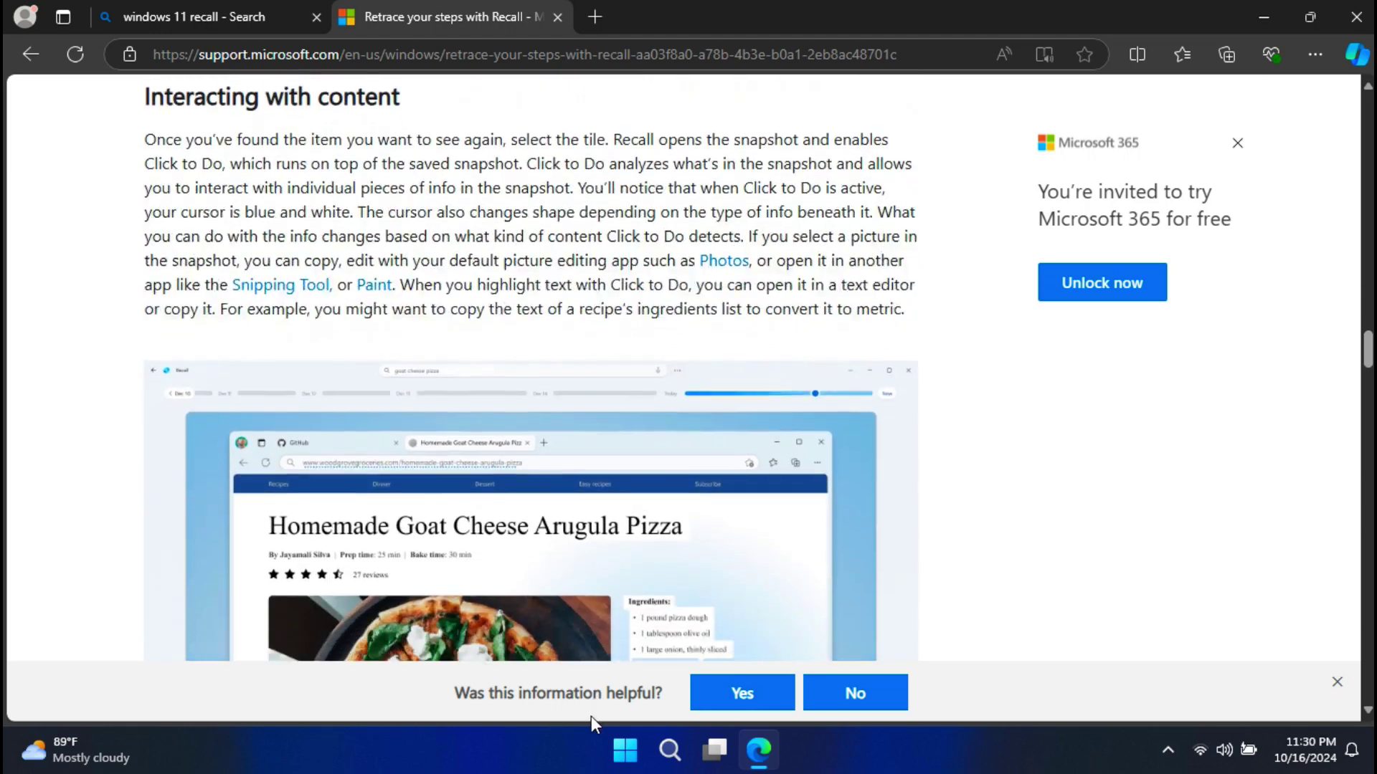
scroll(591, 716, down, 2)
scroll(590, 731, down, 2)
scroll(588, 720, down, 2)
scroll(587, 721, down, 2)
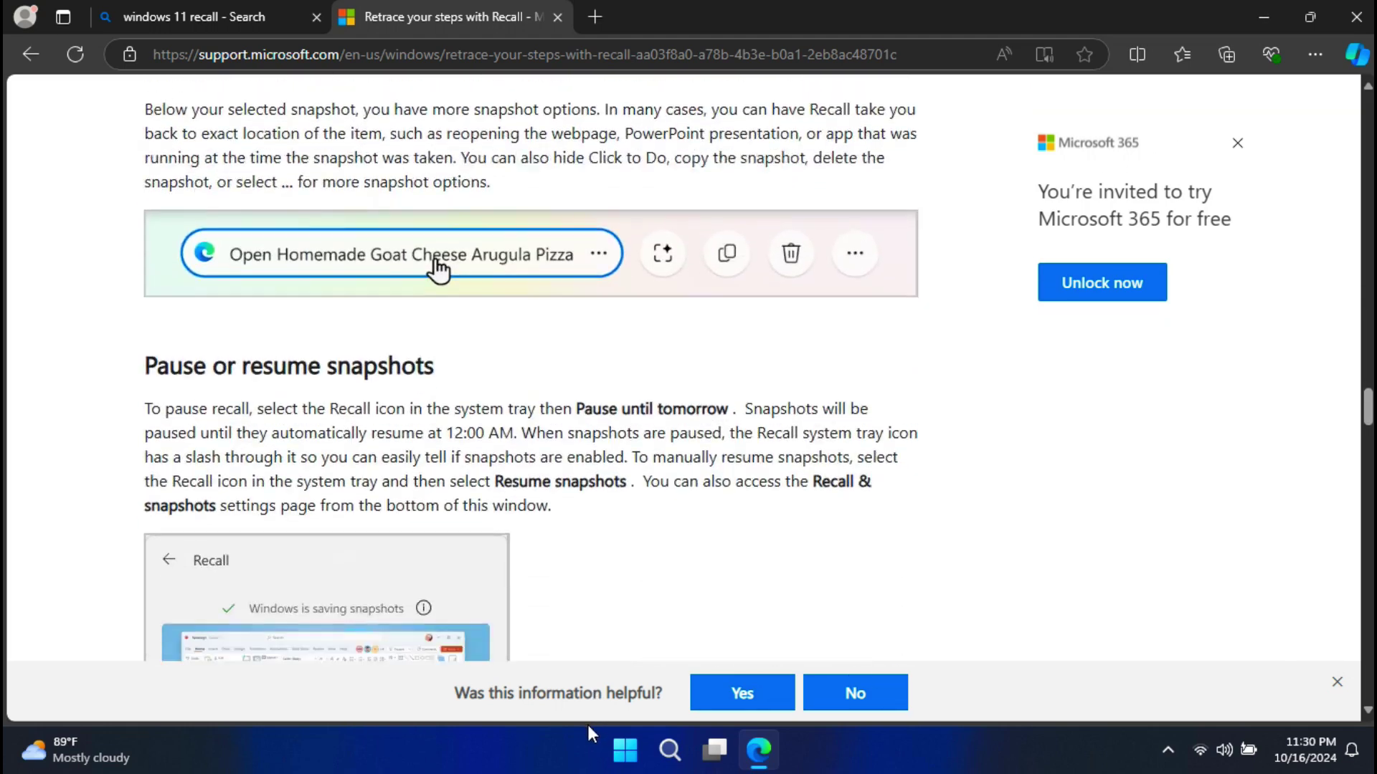
scroll(587, 720, down, 2)
scroll(587, 720, down, 2)
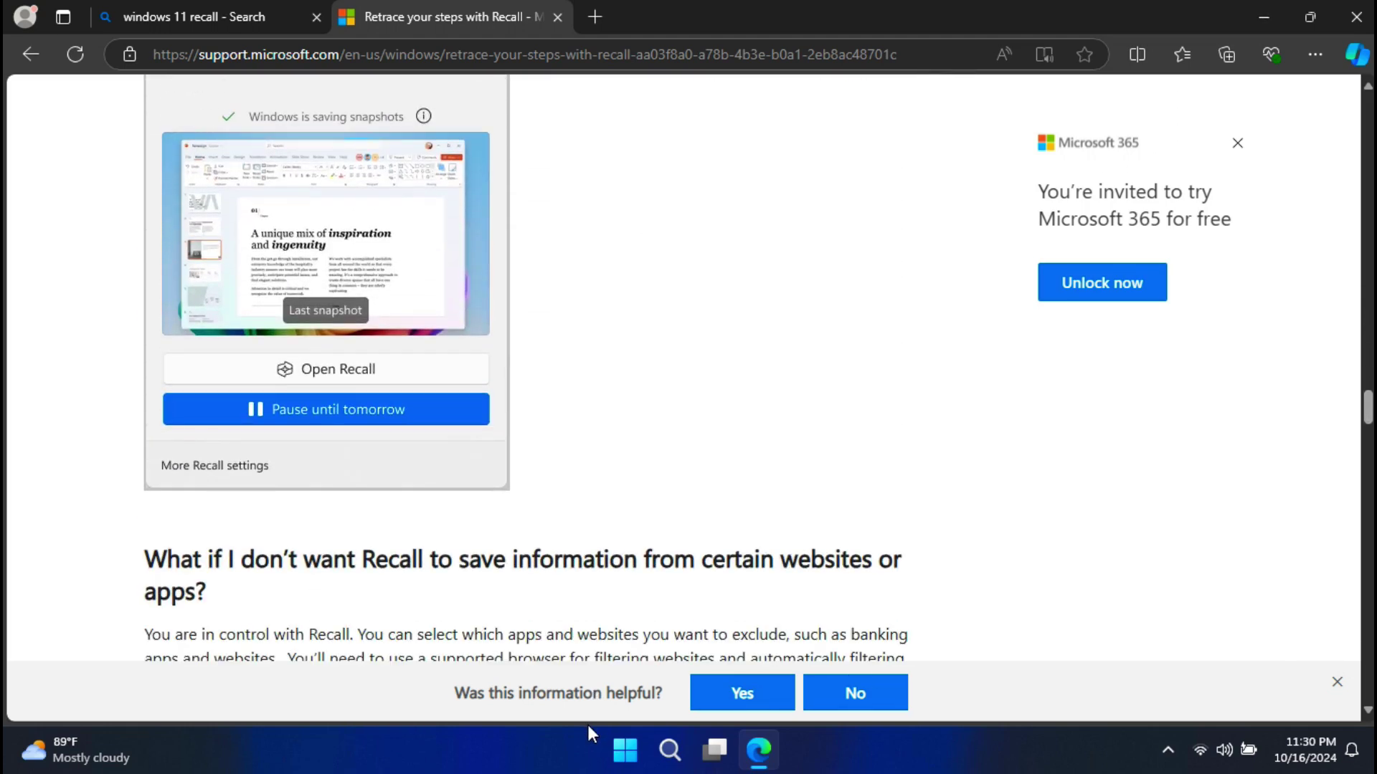
- Close Edge after reading the Recall support article, returning to the desktop
click(1355, 16)
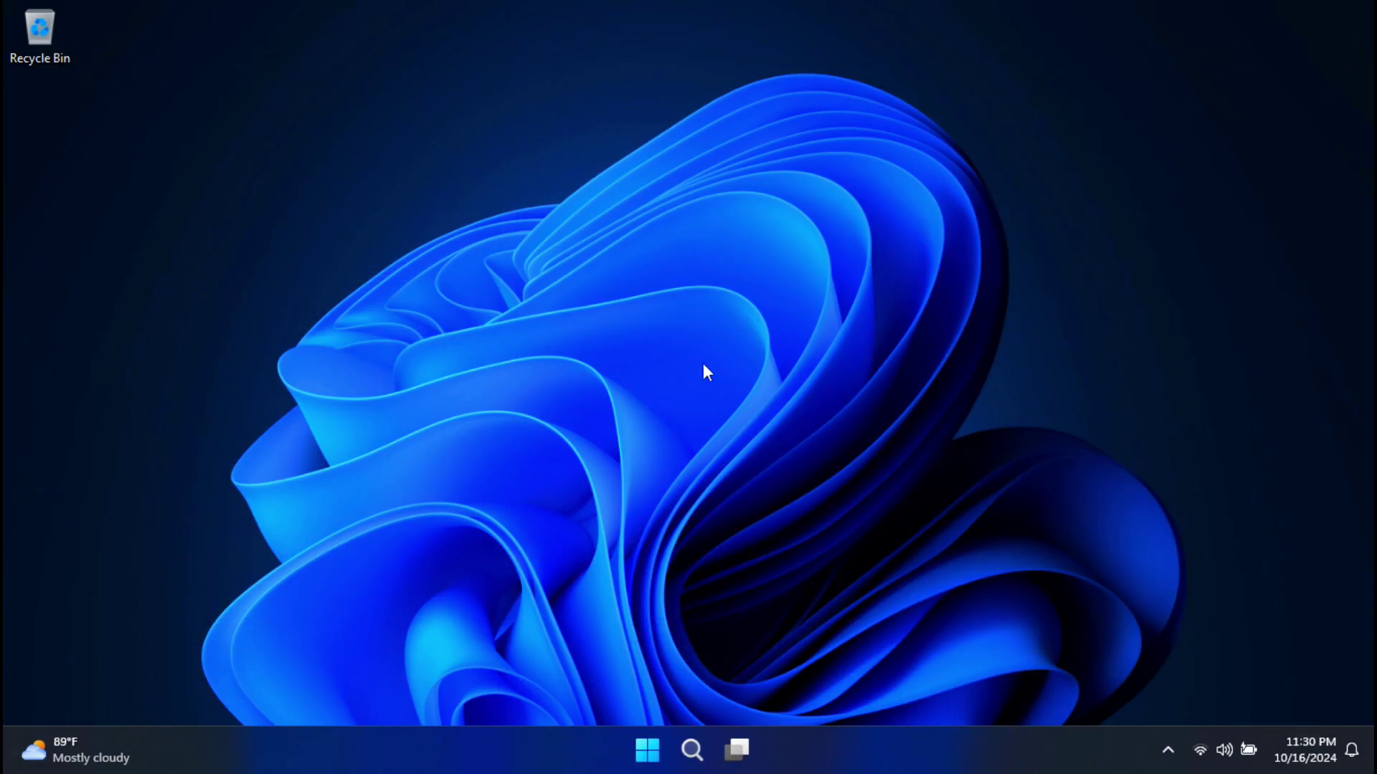
- Launch Windows Settings from the Start button's Quick Link menu
right_click(647, 750)
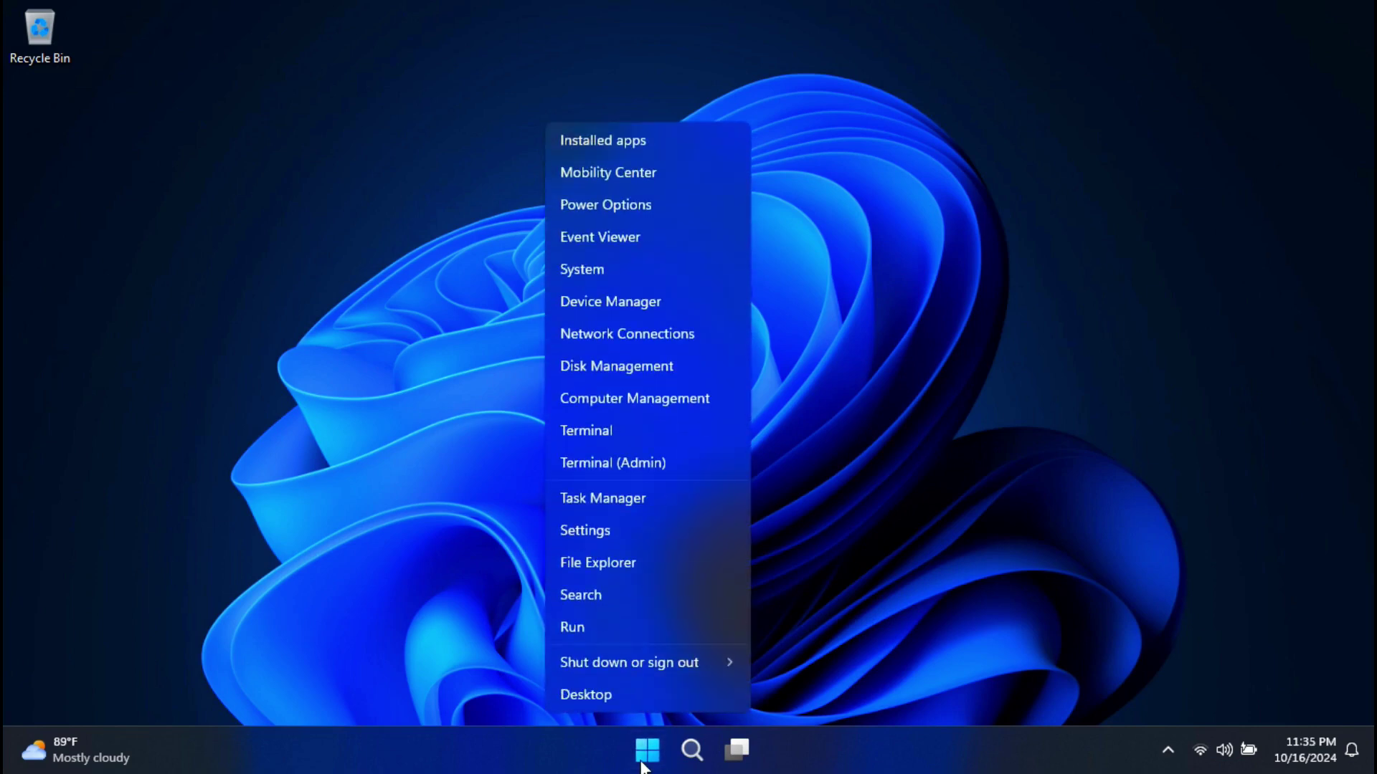
click(591, 527)
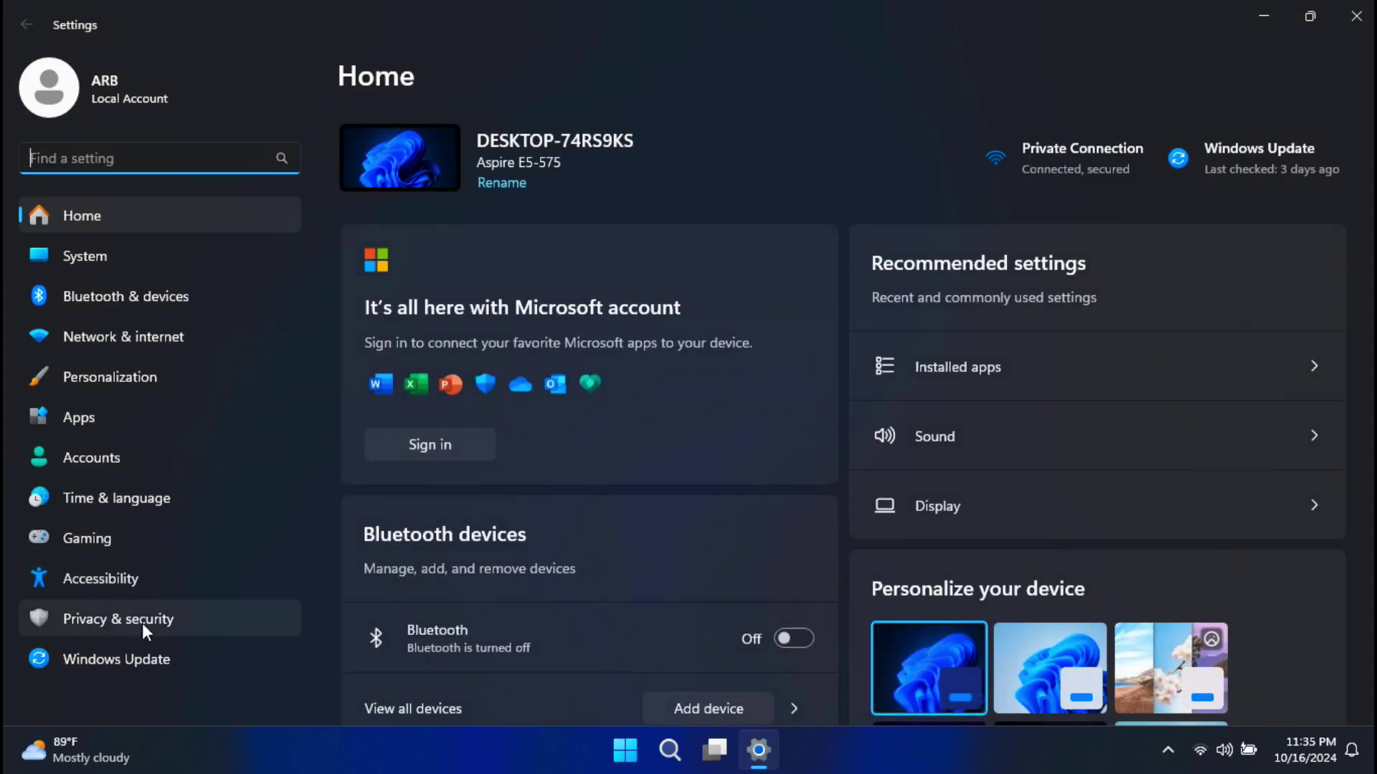
- Review the General and Speech privacy pages under Privacy & security, confirming online speech recognition is off
click(123, 626)
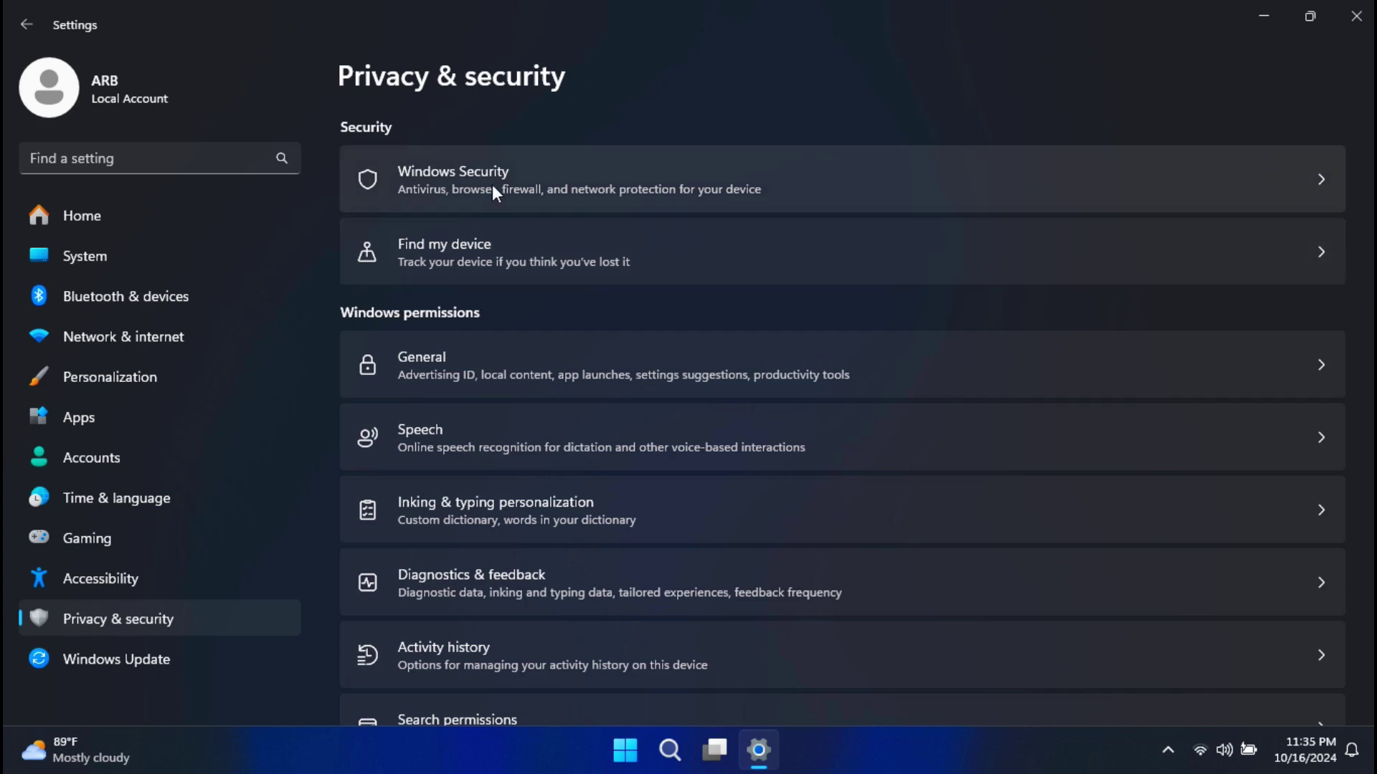
click(455, 373)
click(438, 427)
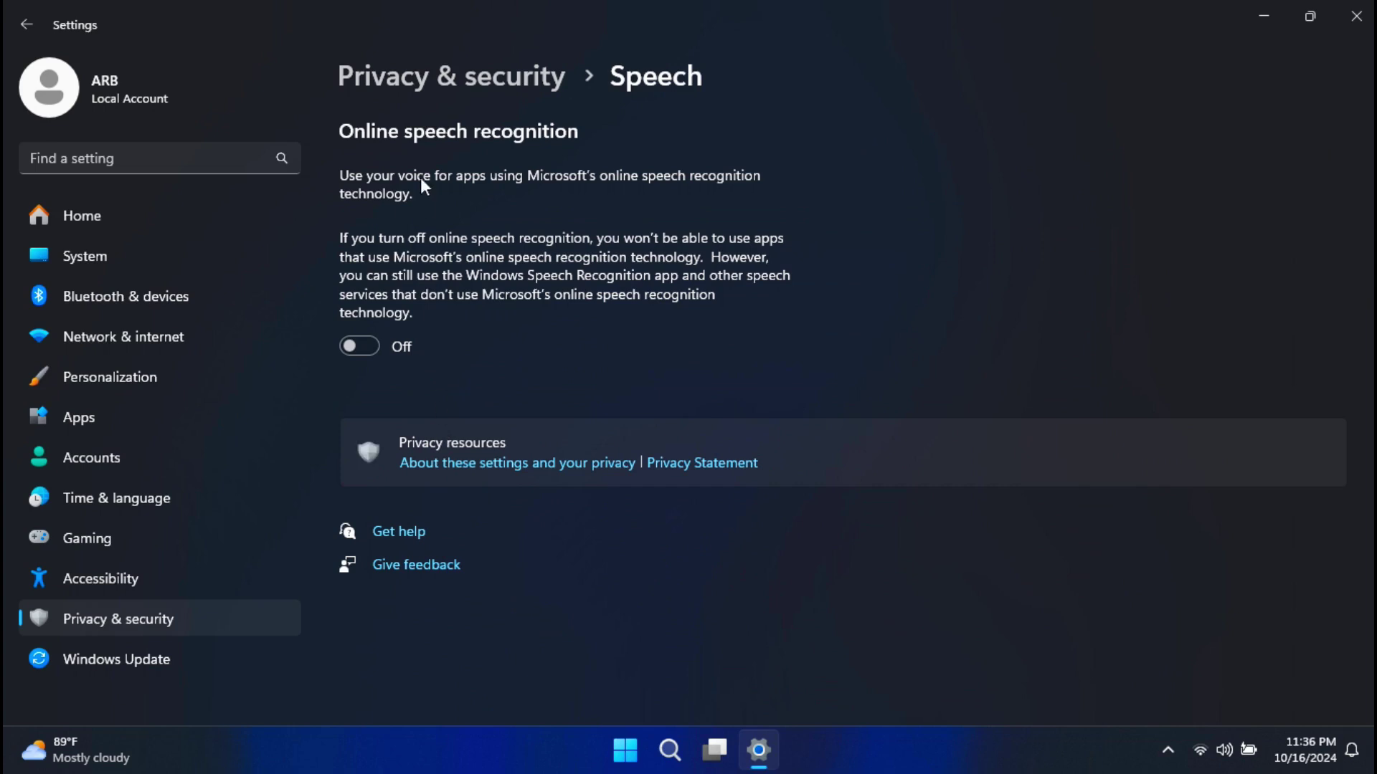
click(445, 76)
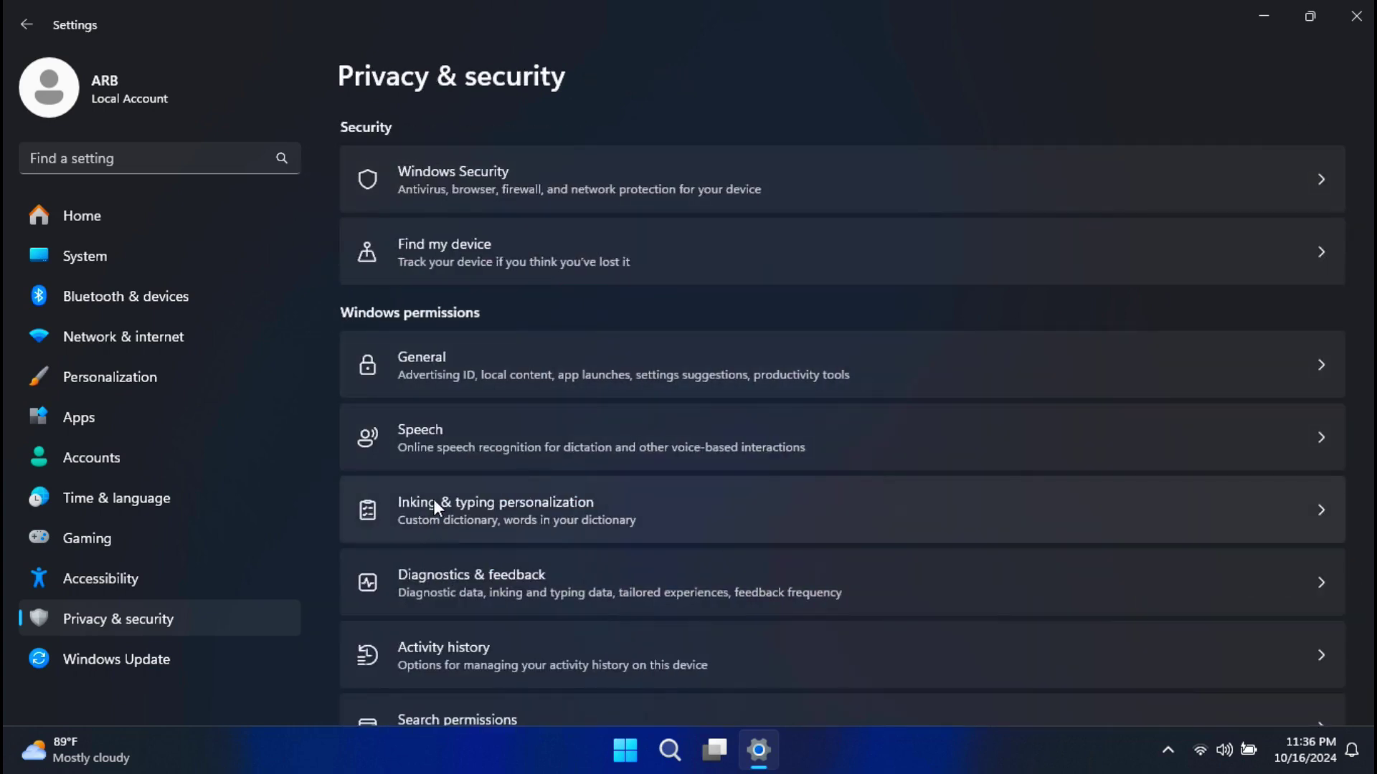
- Review Inking & typing personalization and Diagnostics & feedback, confirming custom dictionary and optional diagnostics are off
click(433, 499)
click(483, 81)
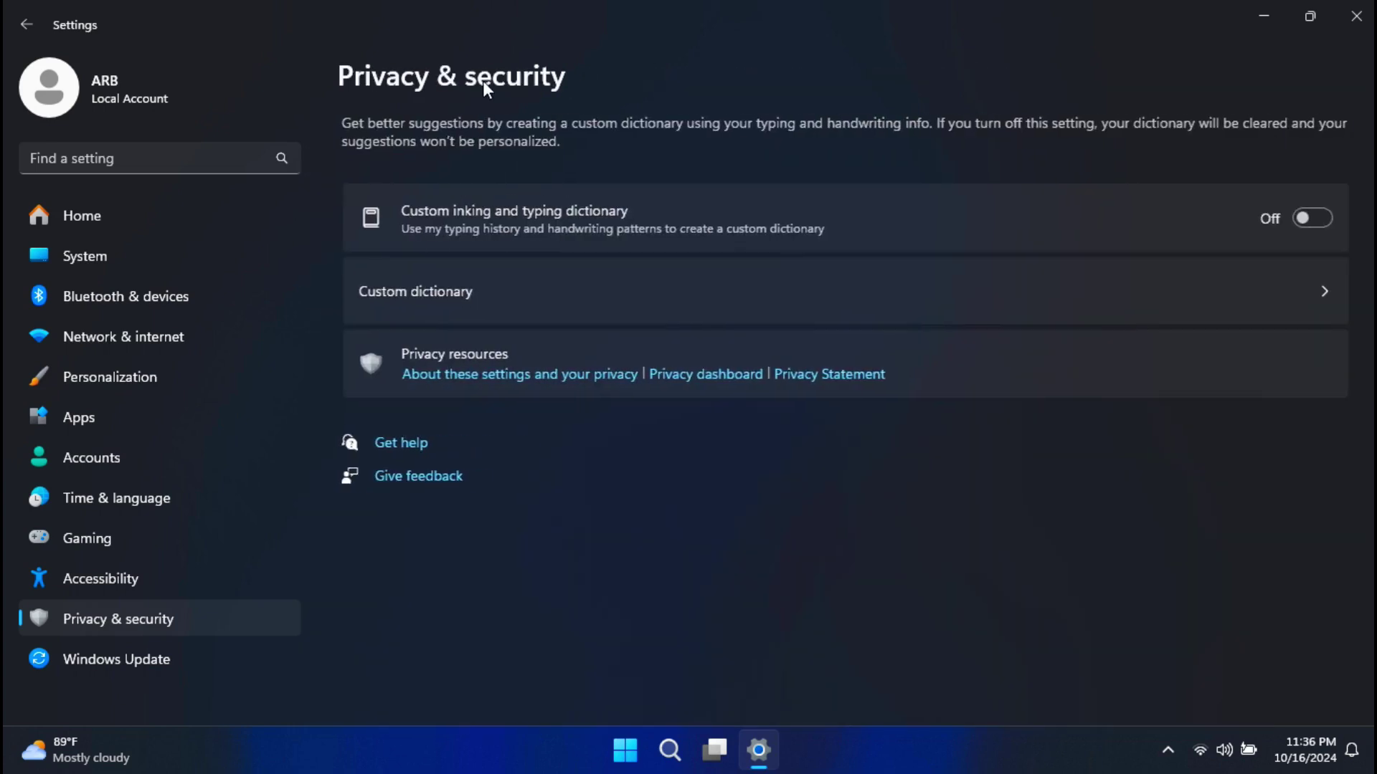
scroll(478, 170, down, 3)
click(454, 396)
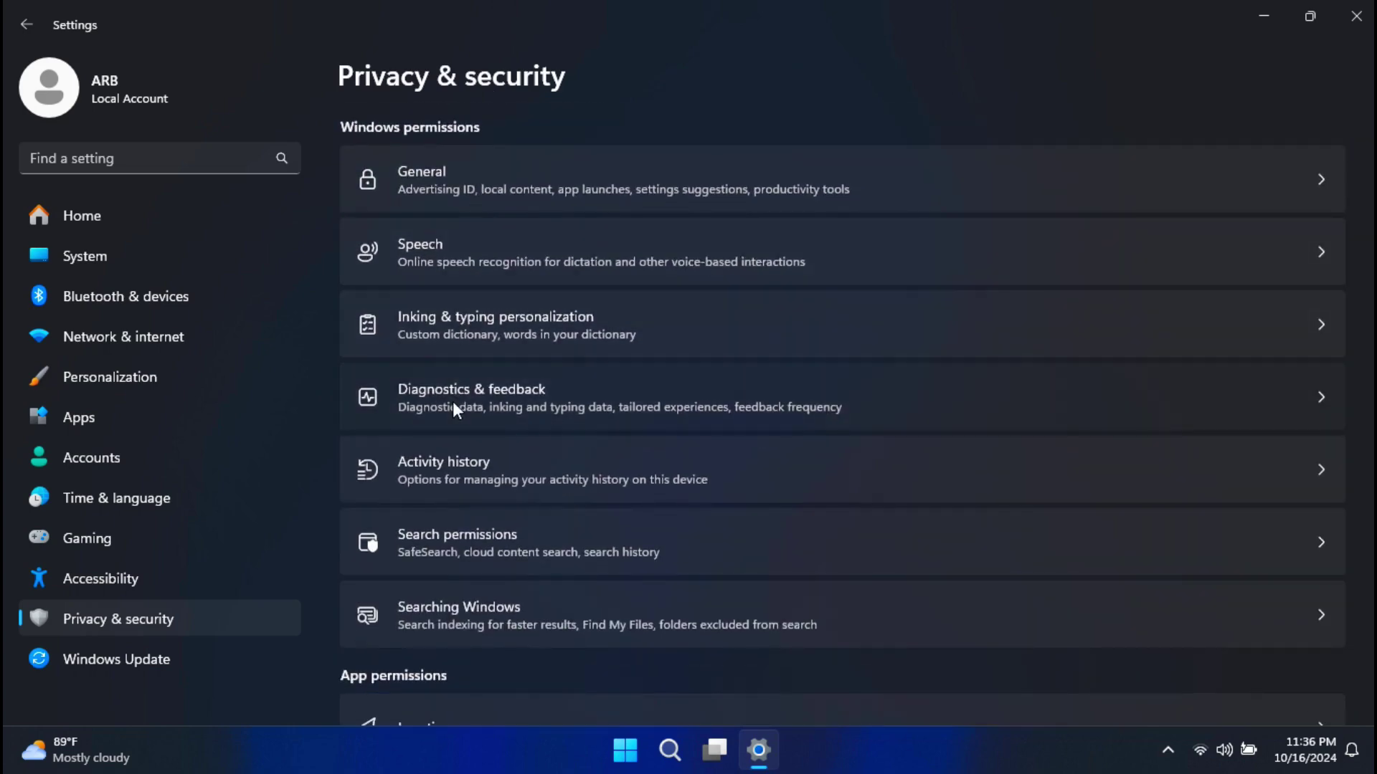
scroll(453, 402, down, 3)
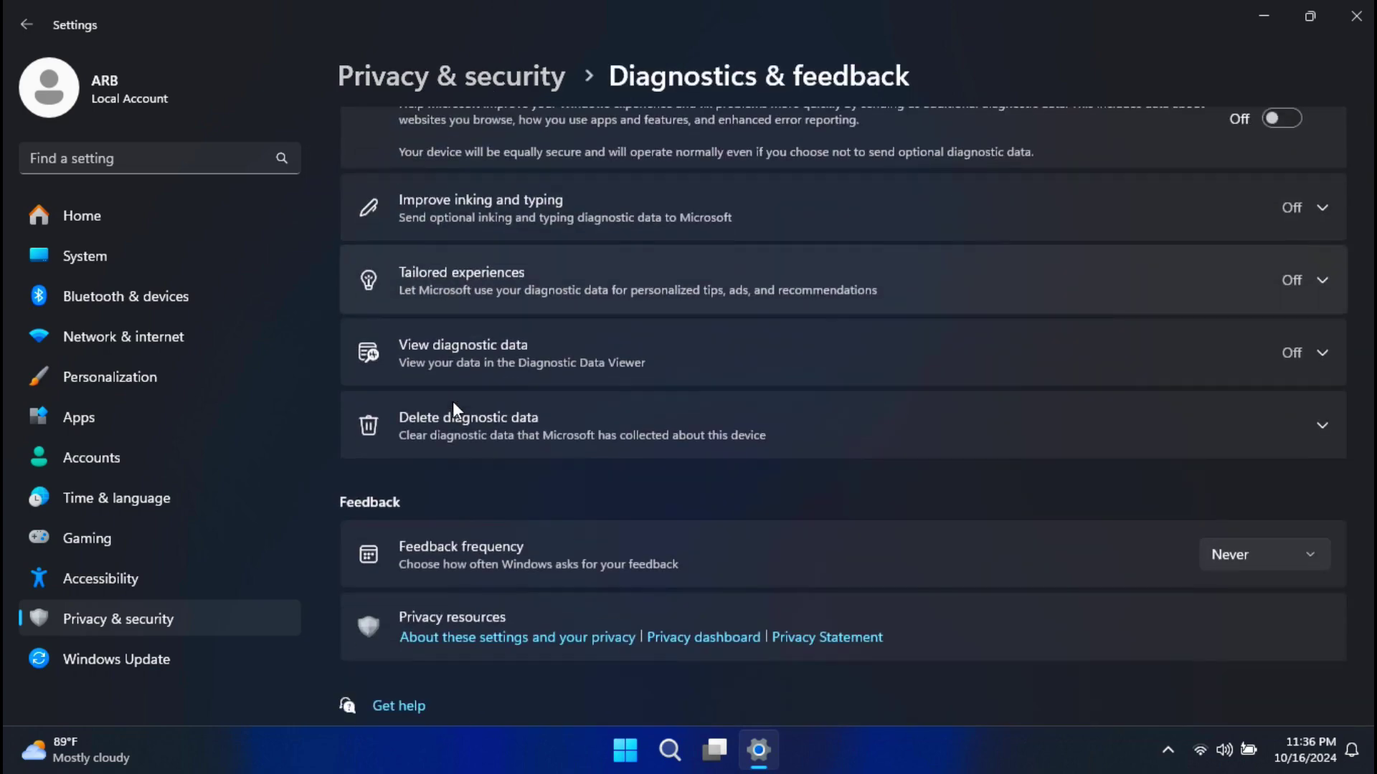
scroll(453, 402, up, 3)
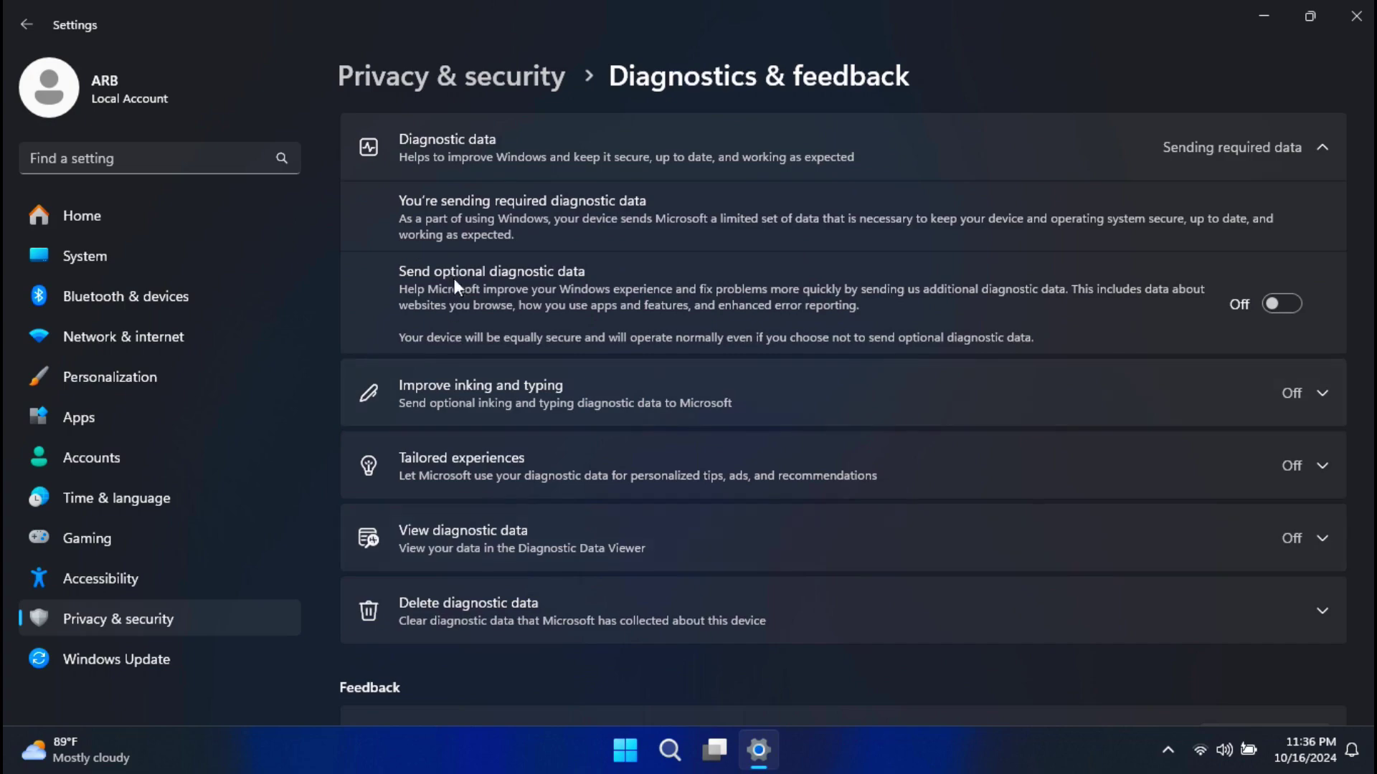
click(499, 88)
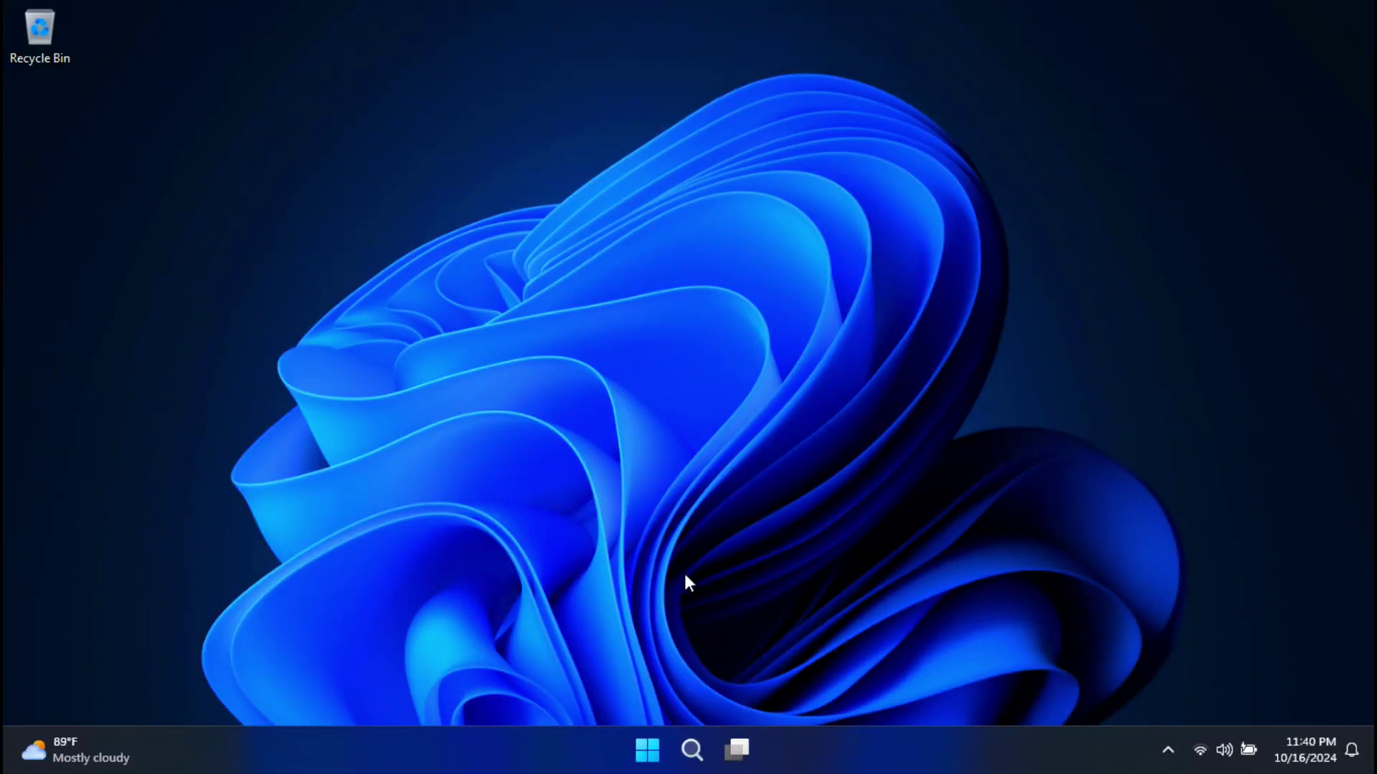
- Find Terminal via Windows Search and run it as administrator
click(691, 750)
text(terminal)
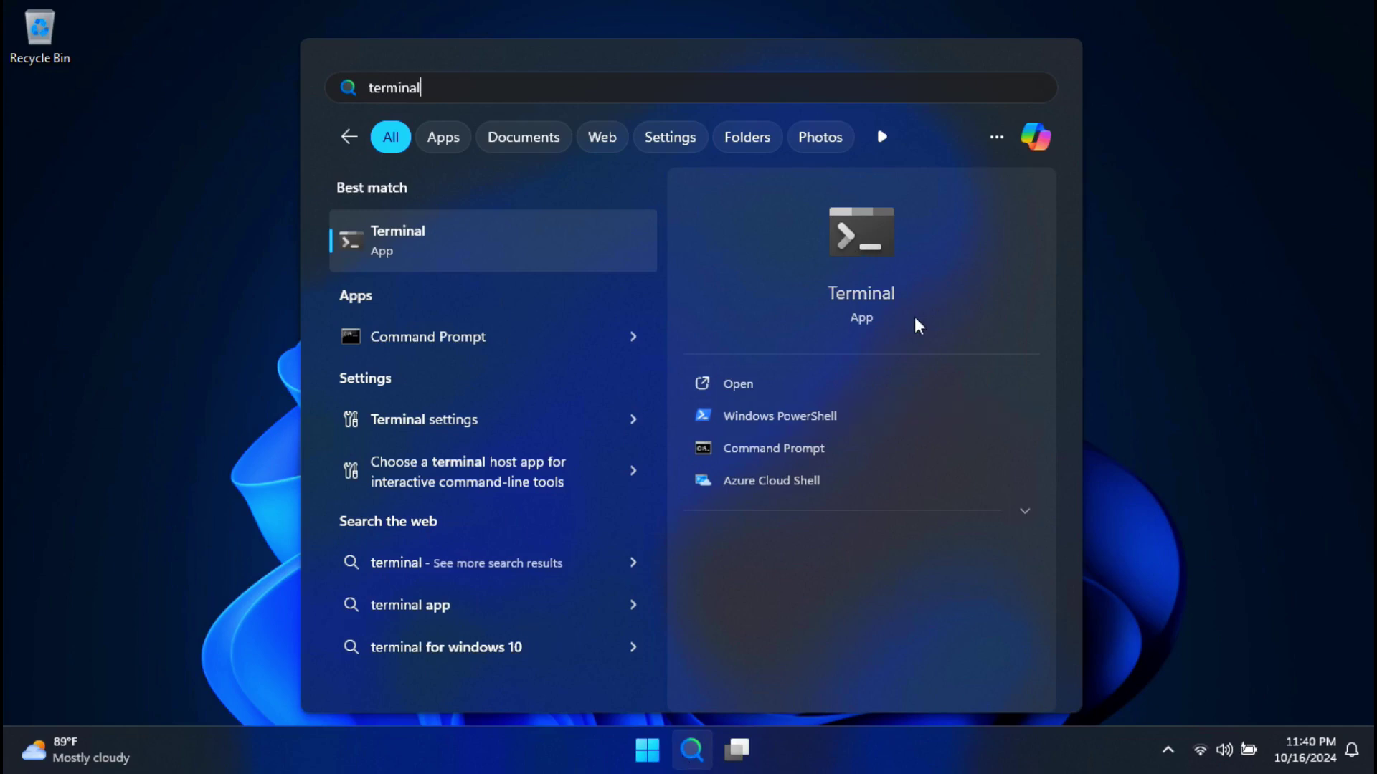
right_click(882, 312)
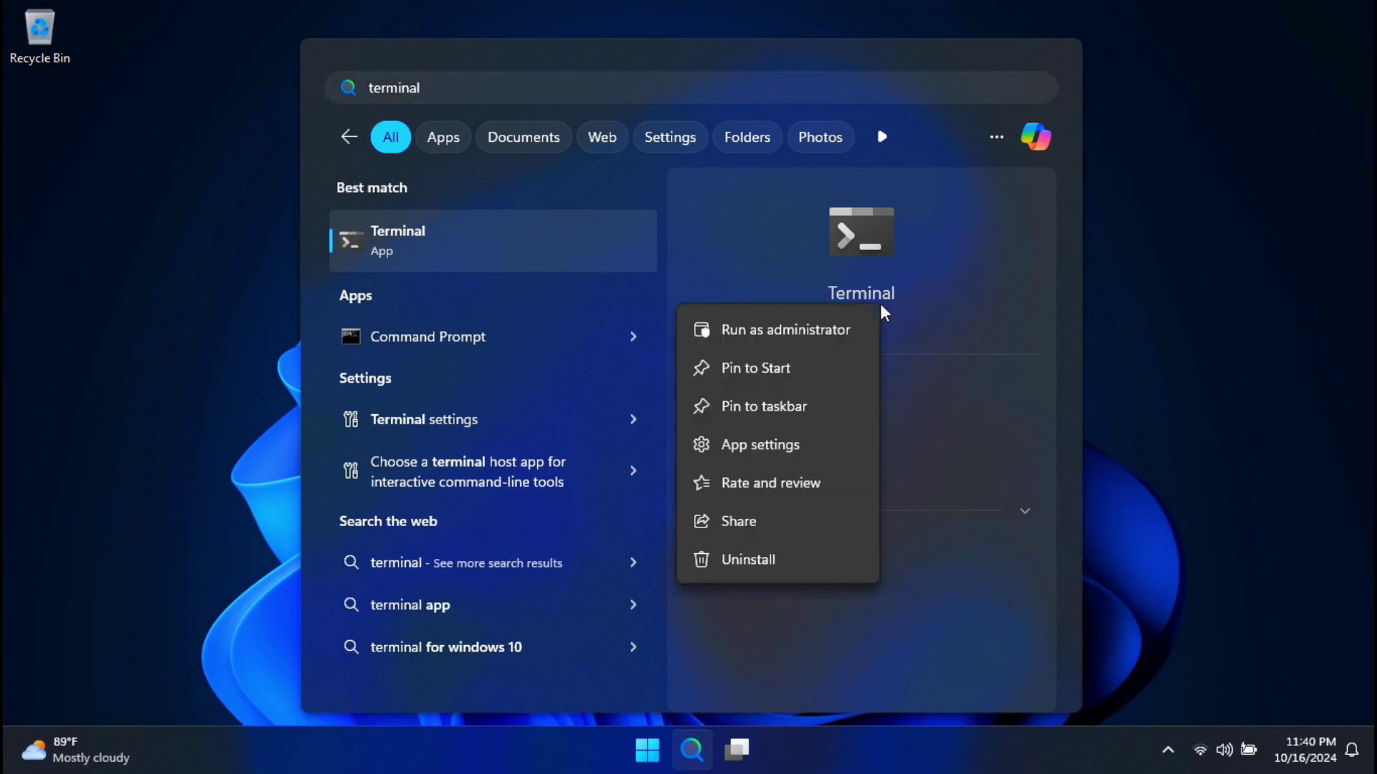
click(824, 330)
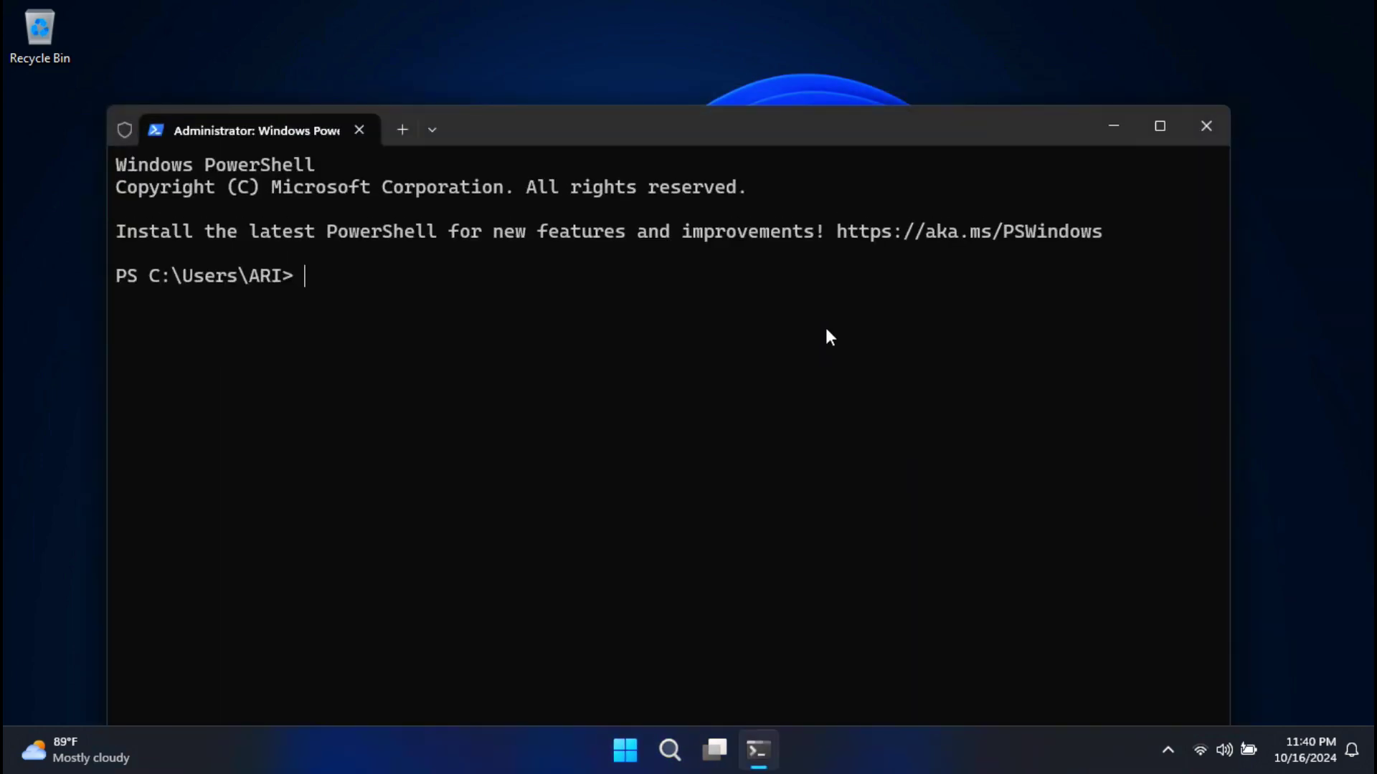
text(Dism /O)
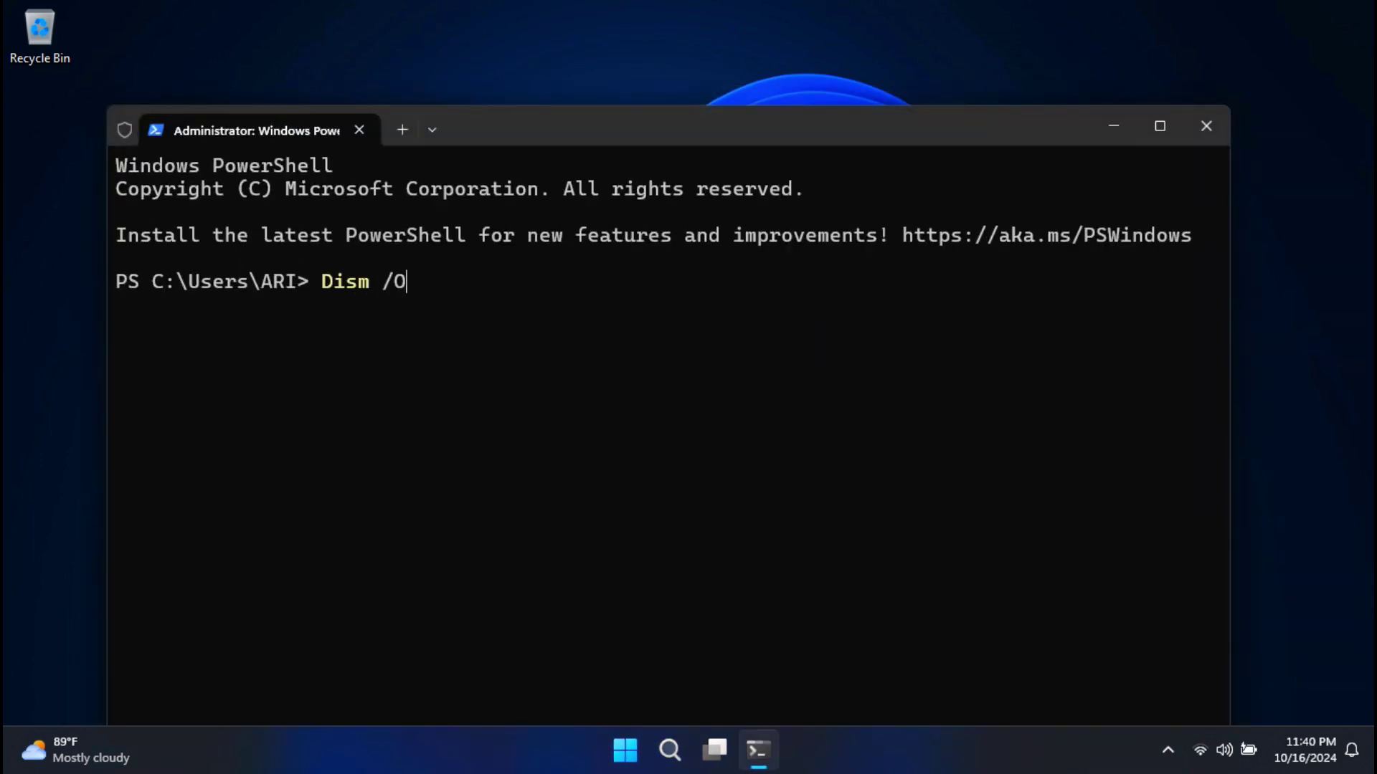
text(nline /Get-Feature)
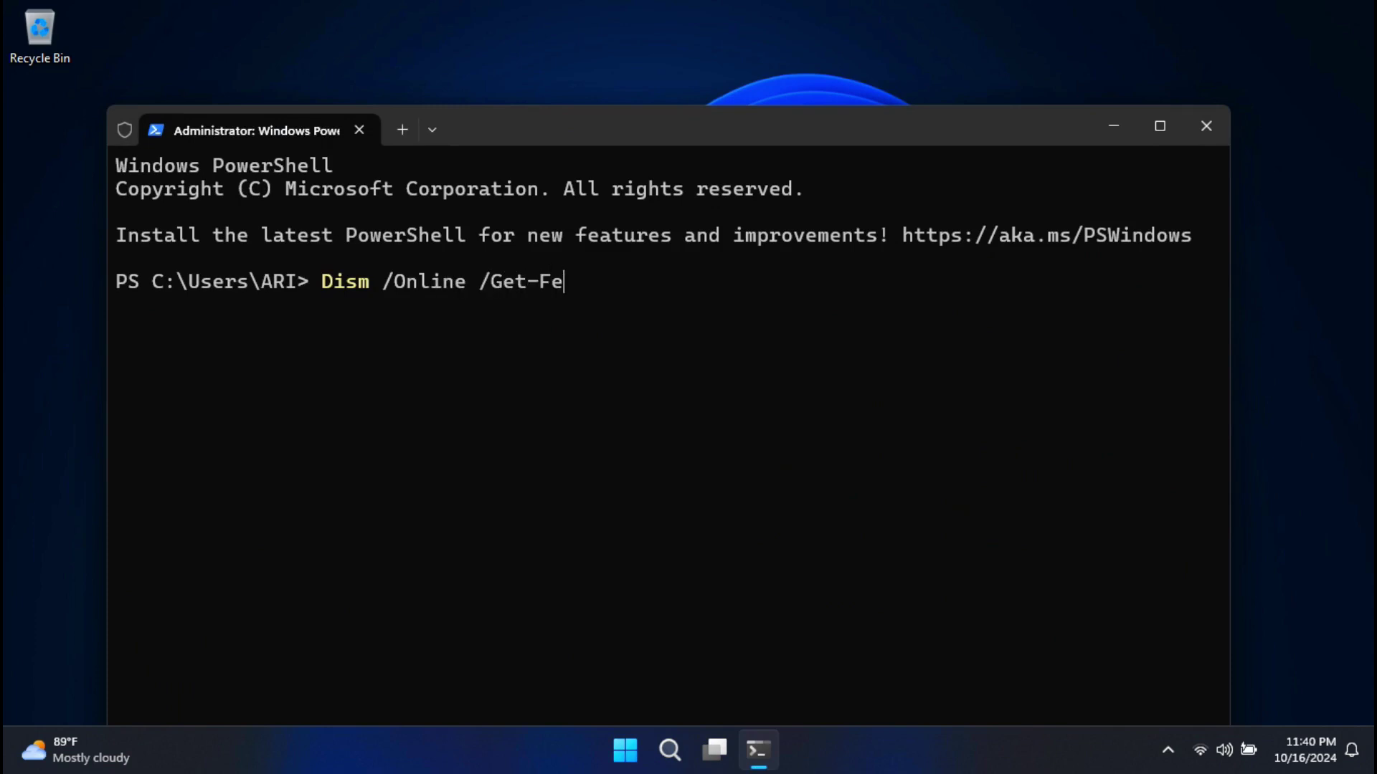
text(info /F)
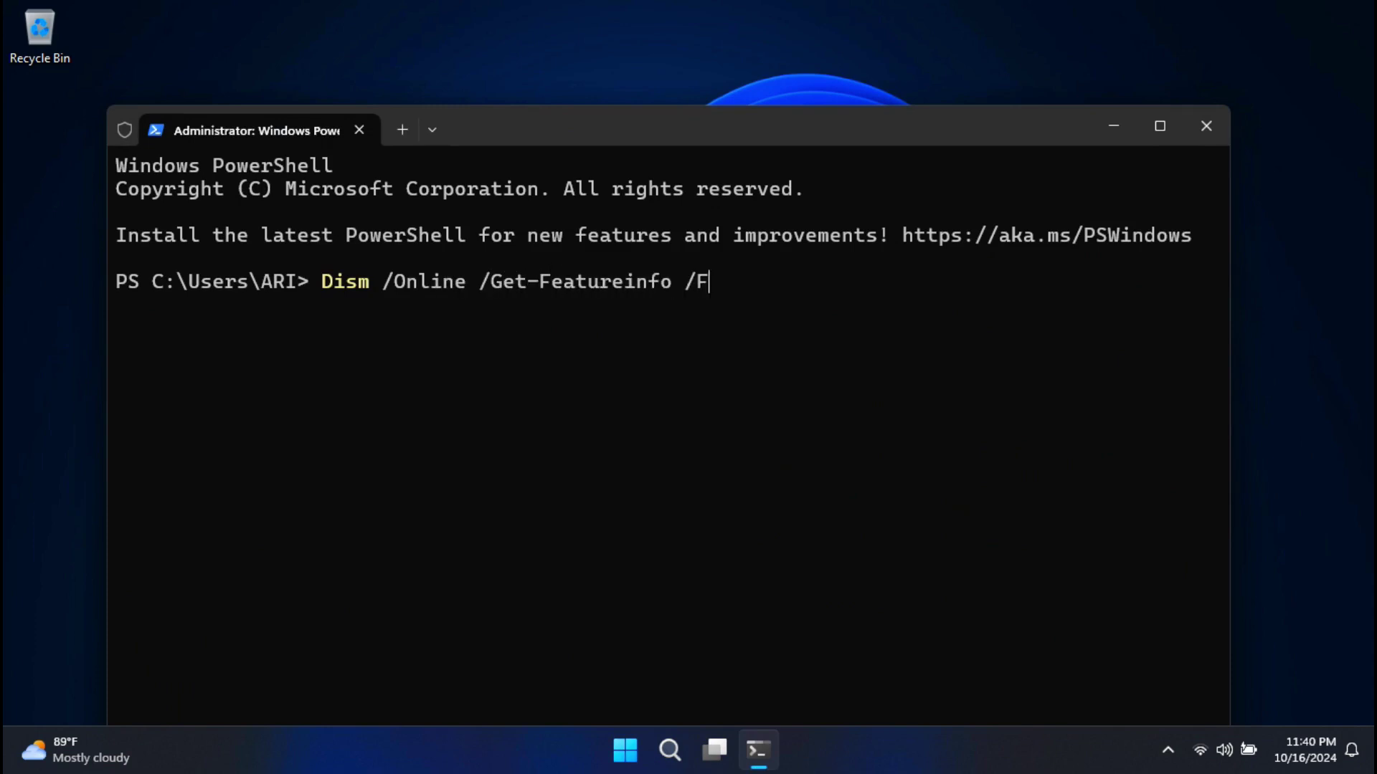
text(eaturename:Recall)
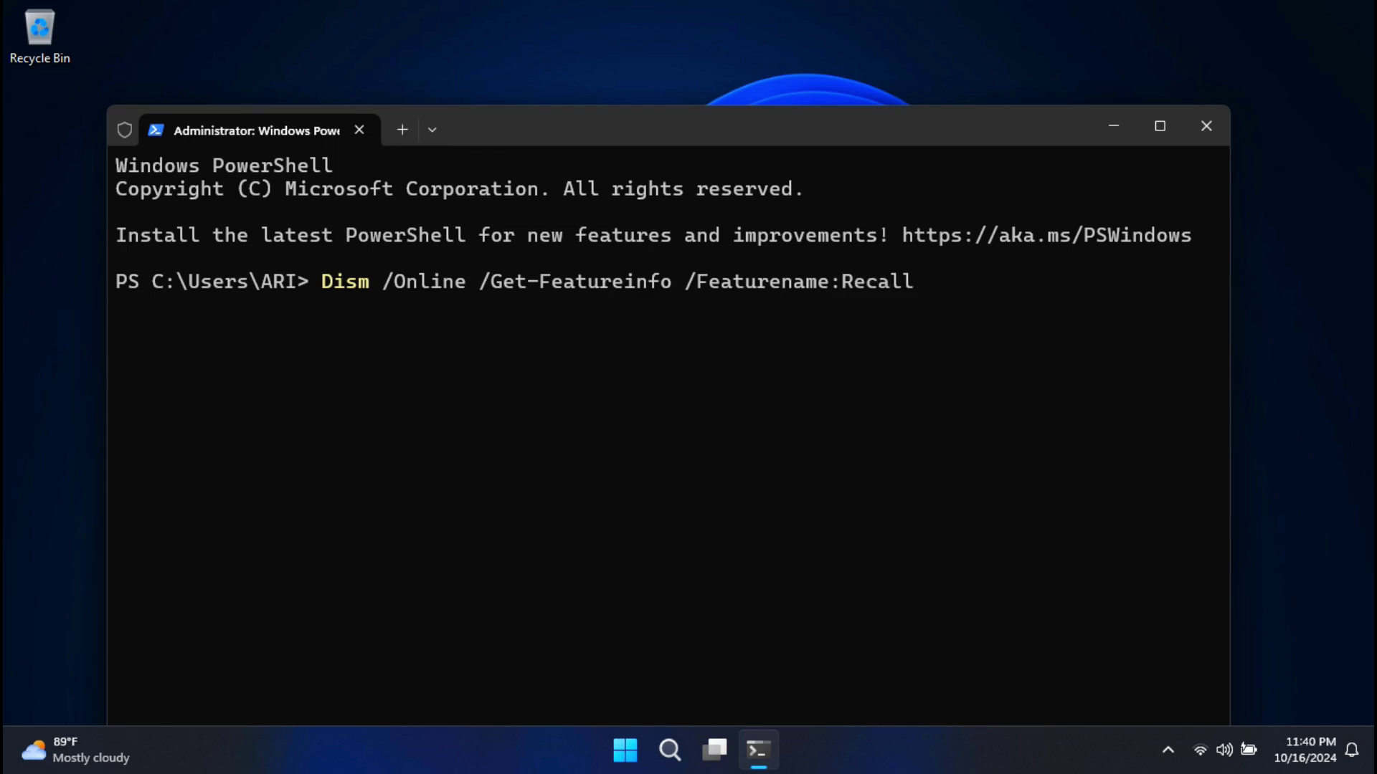
- Run Dism /Online /Get-Featureinfo /Featurename:Recall and highlight State : Enabled
key(Return)
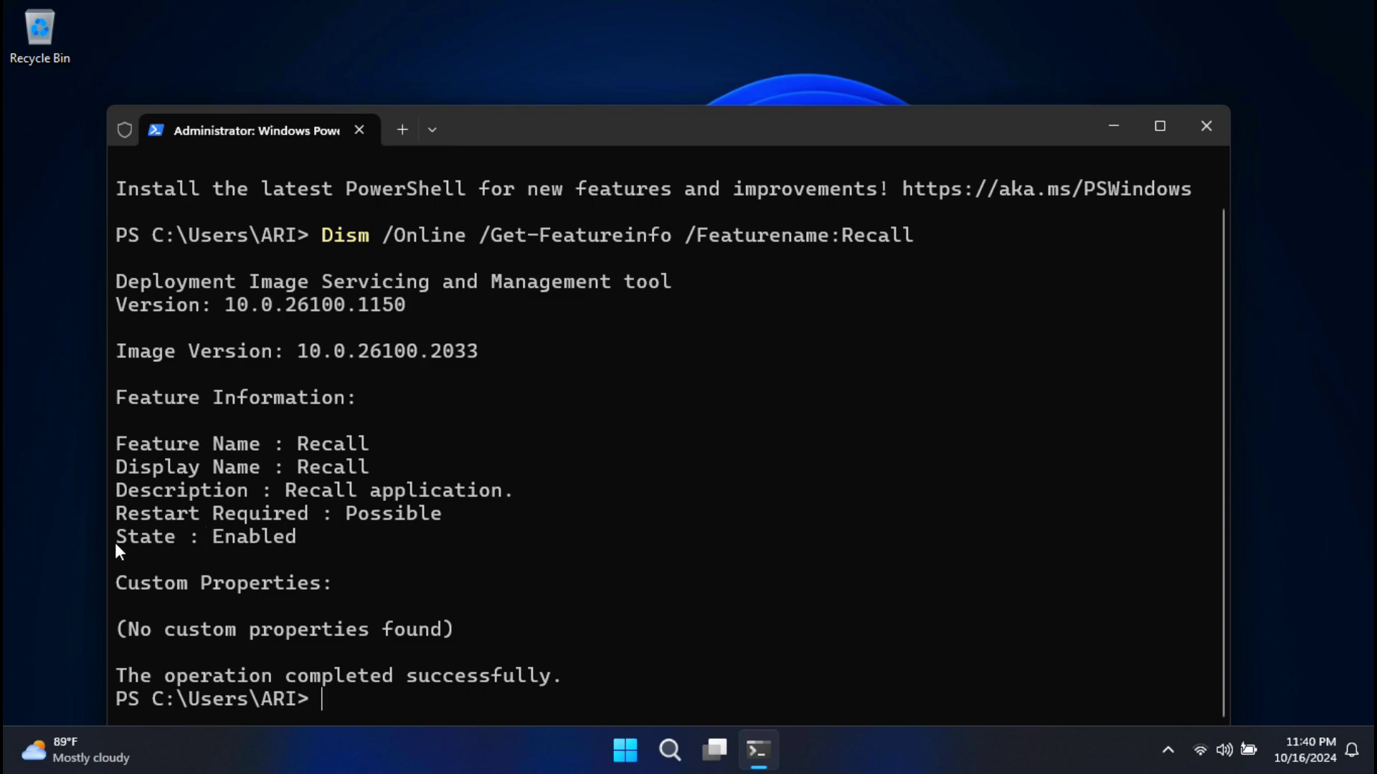
drag(115, 539, 294, 535)
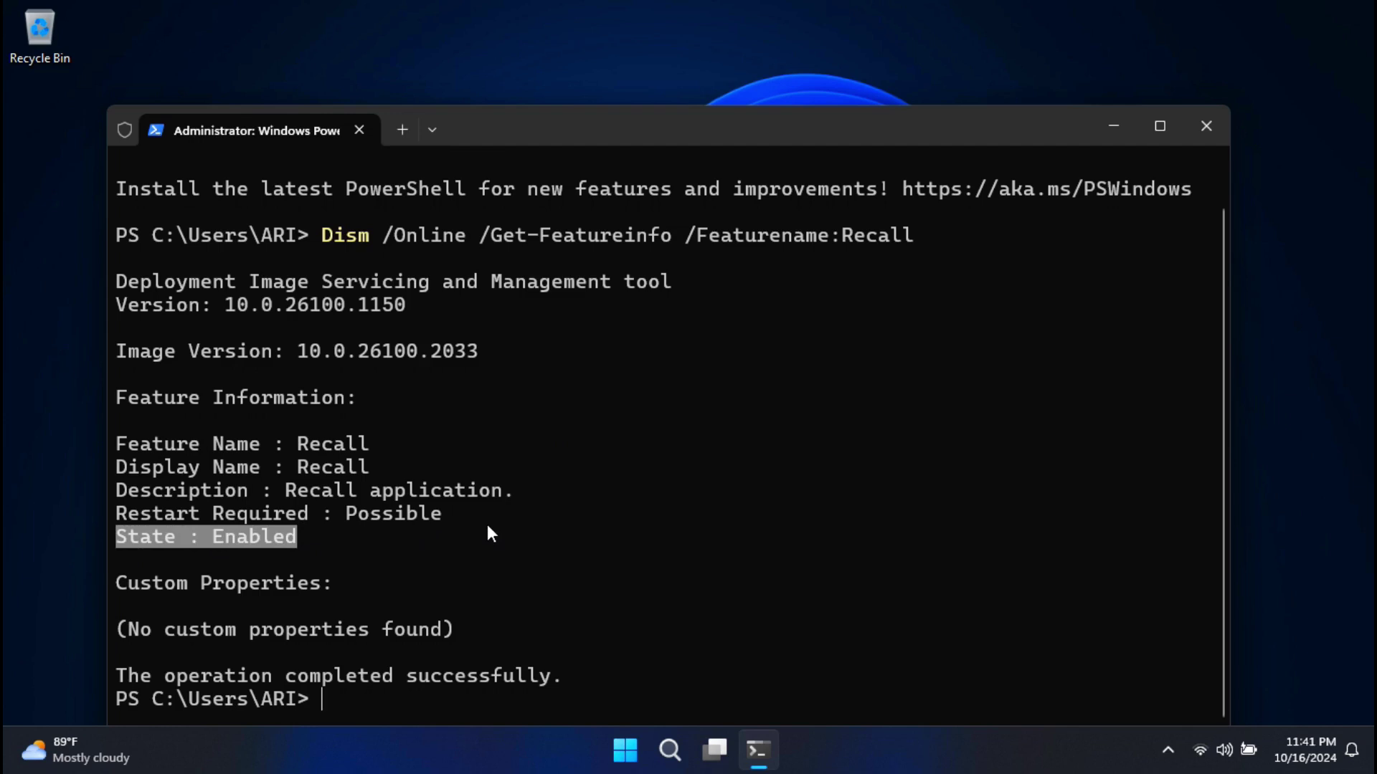
- Run Dism /Online /Disable-Feature /Featurename:Recall and highlight the successful completion message
drag(659, 143, 658, 75)
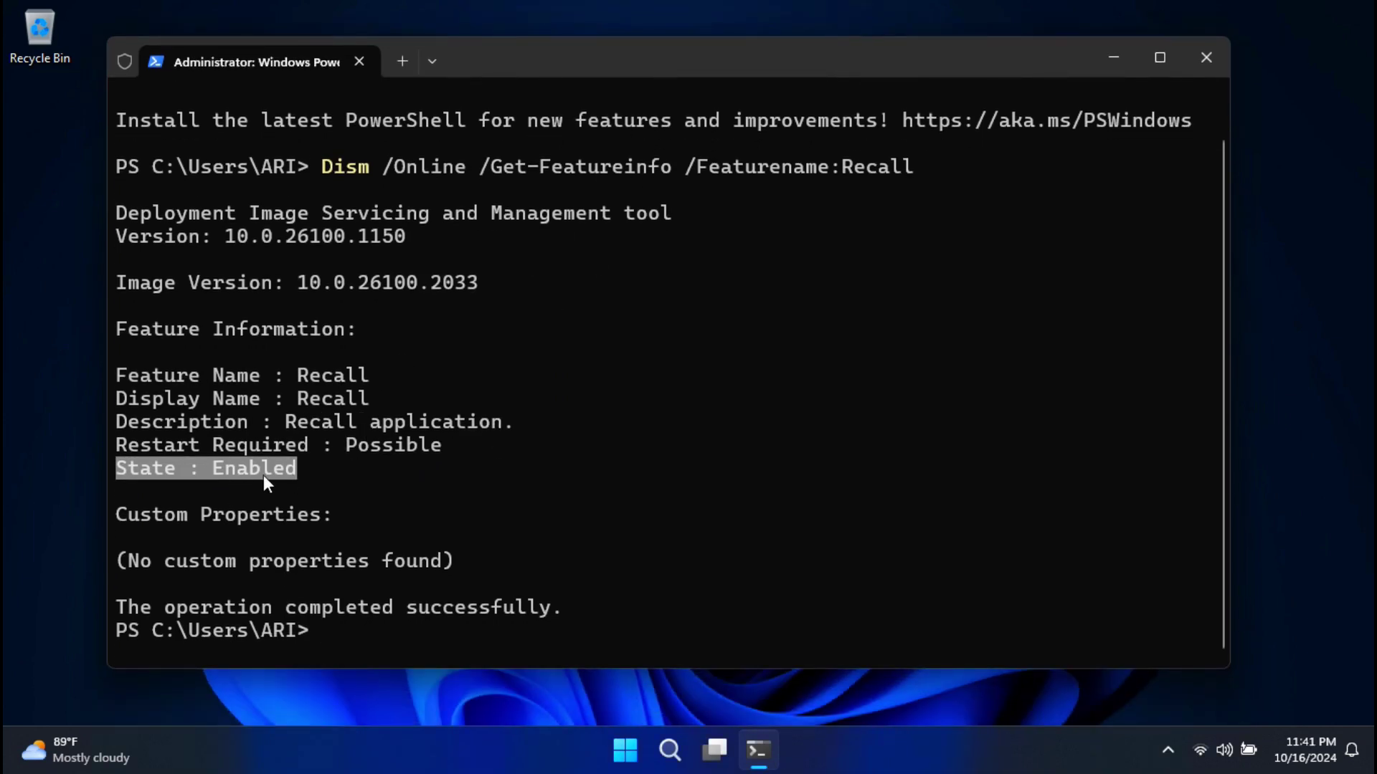
key(ctrl+c)
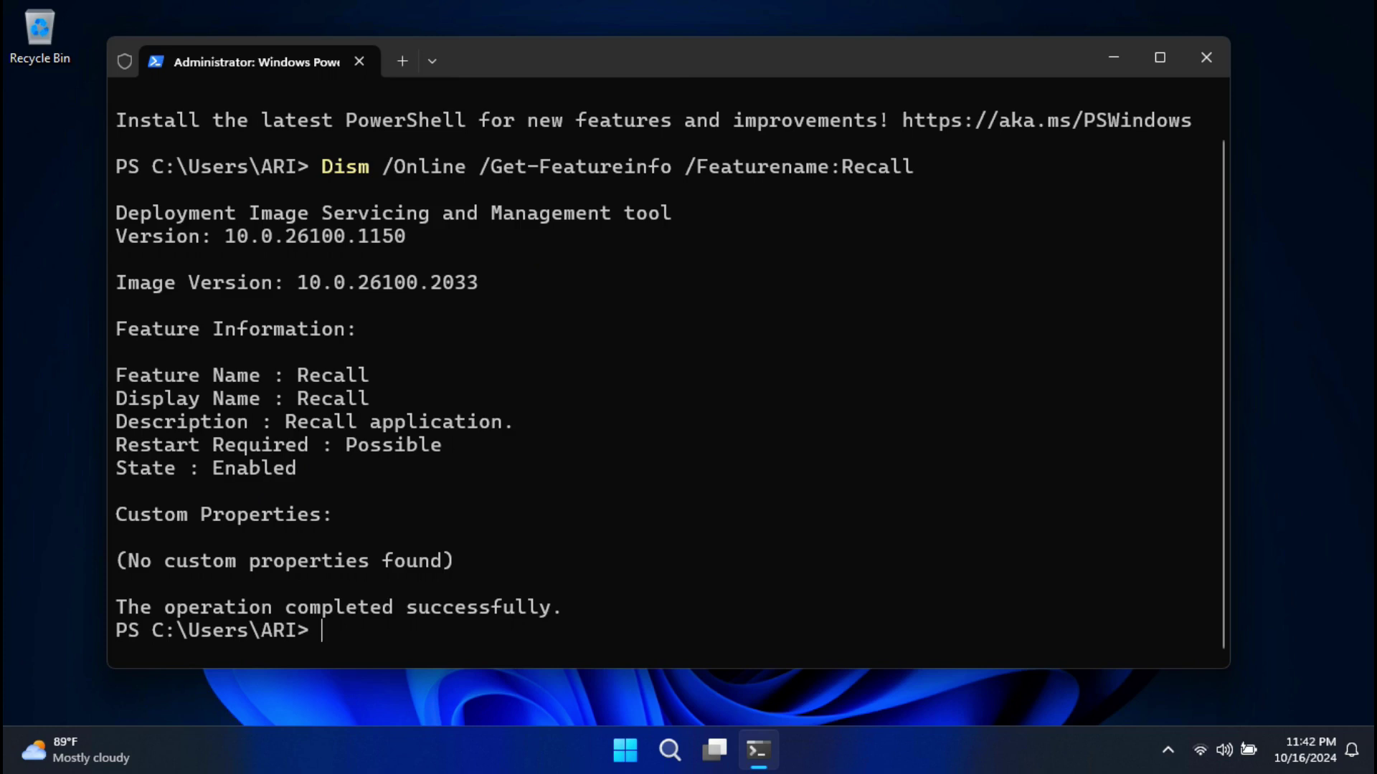
text(Dism /Online)
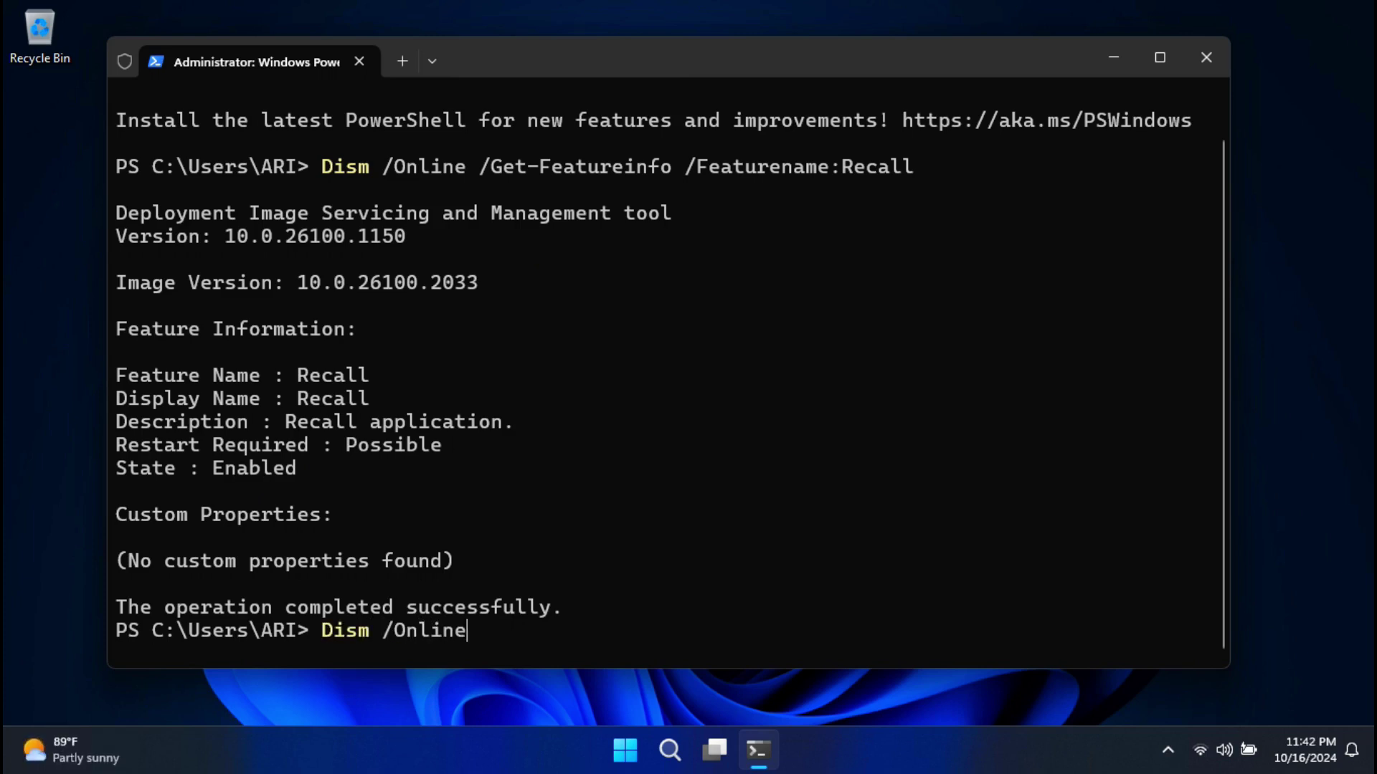
text( /Disable-Feature)
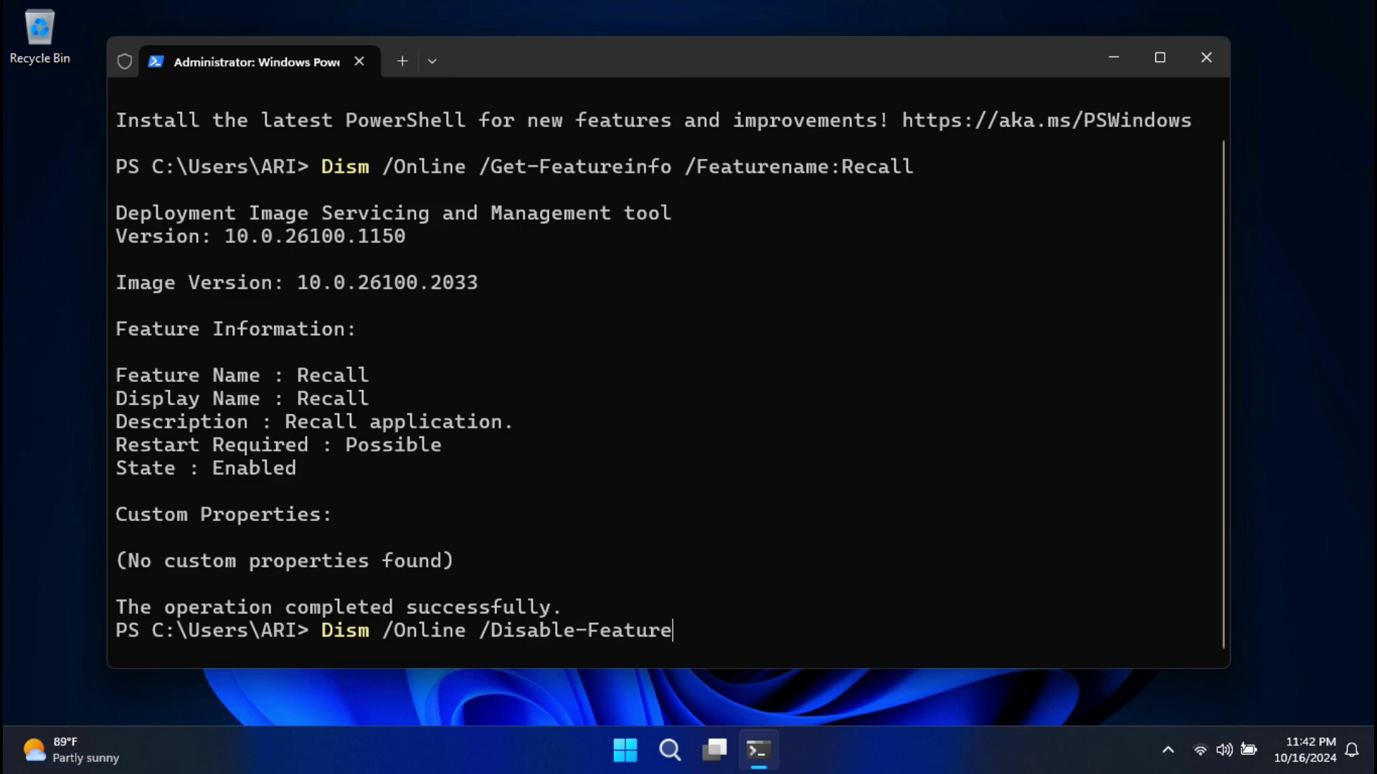
text( /Featurename:Recall)
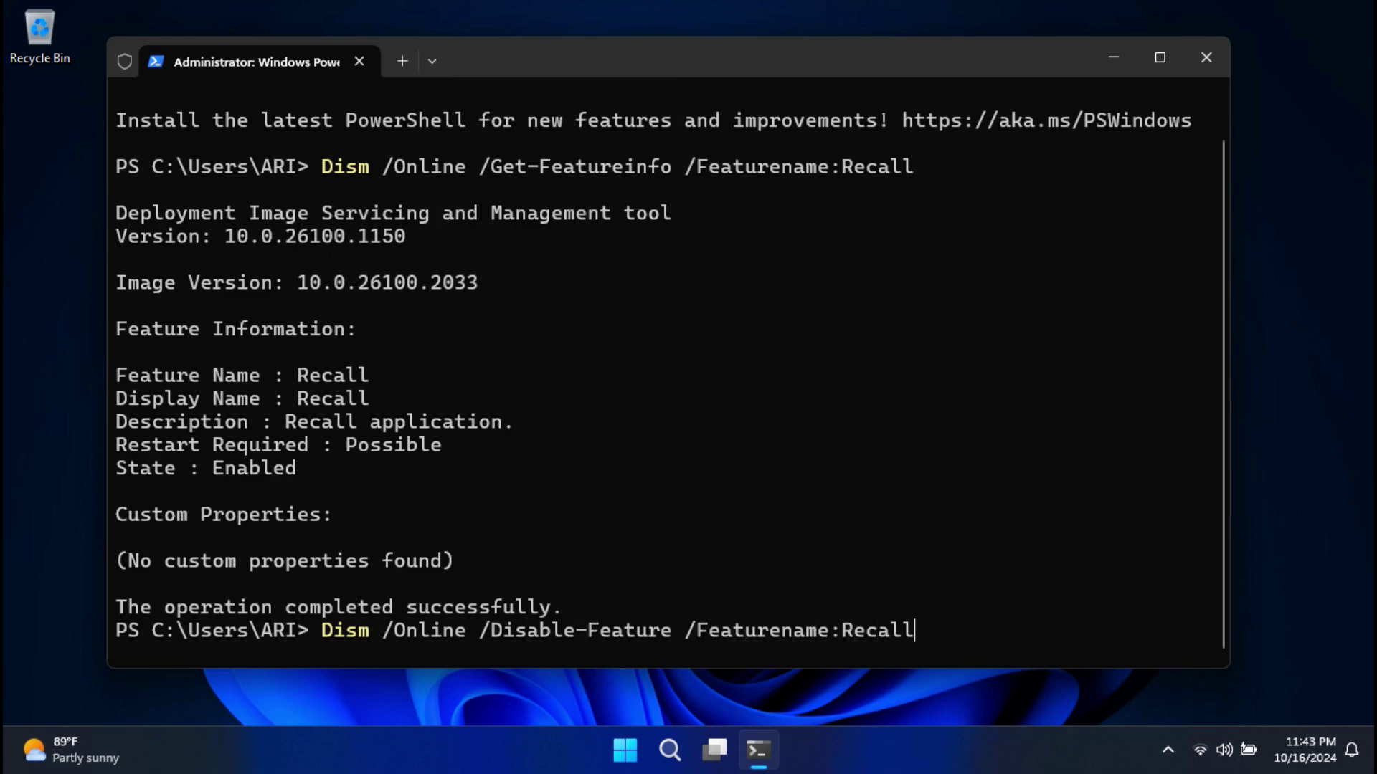
key(Return)
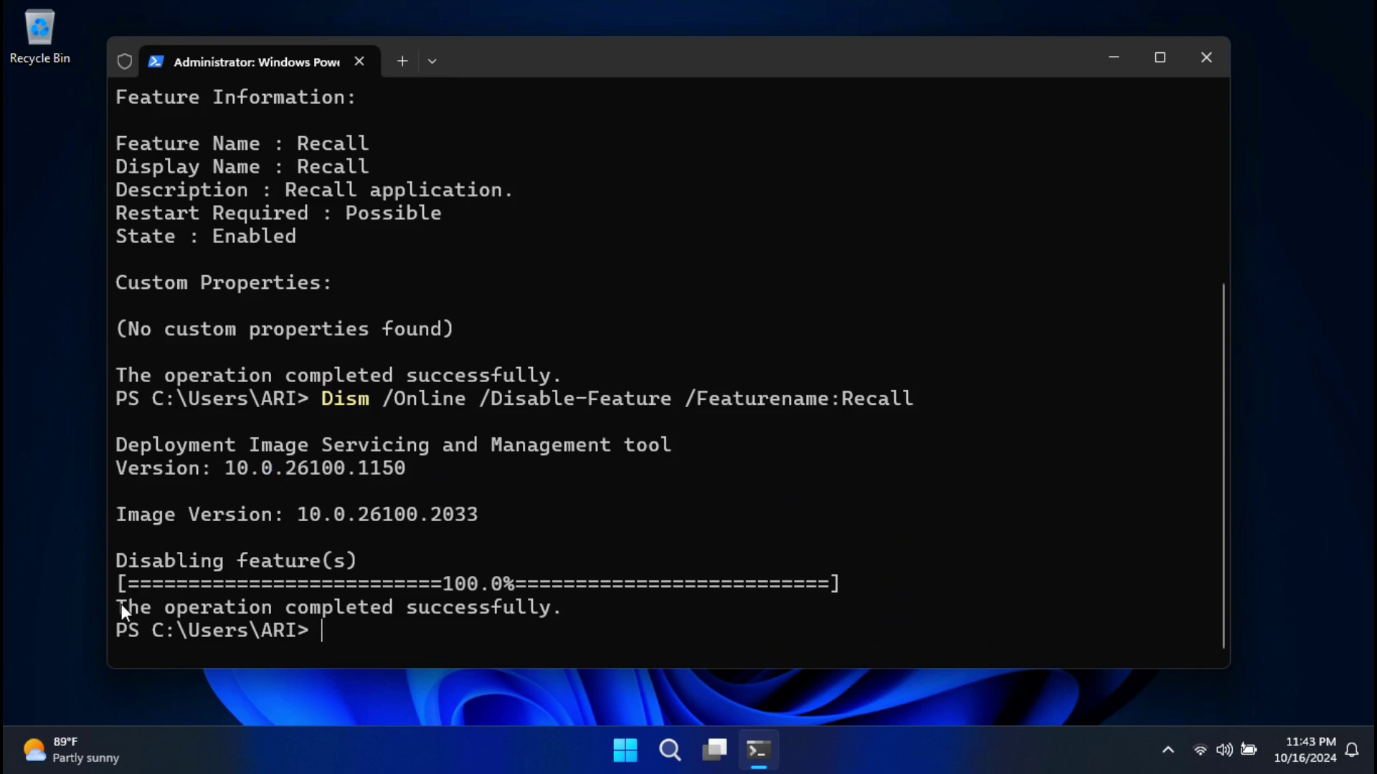
drag(122, 604, 505, 601)
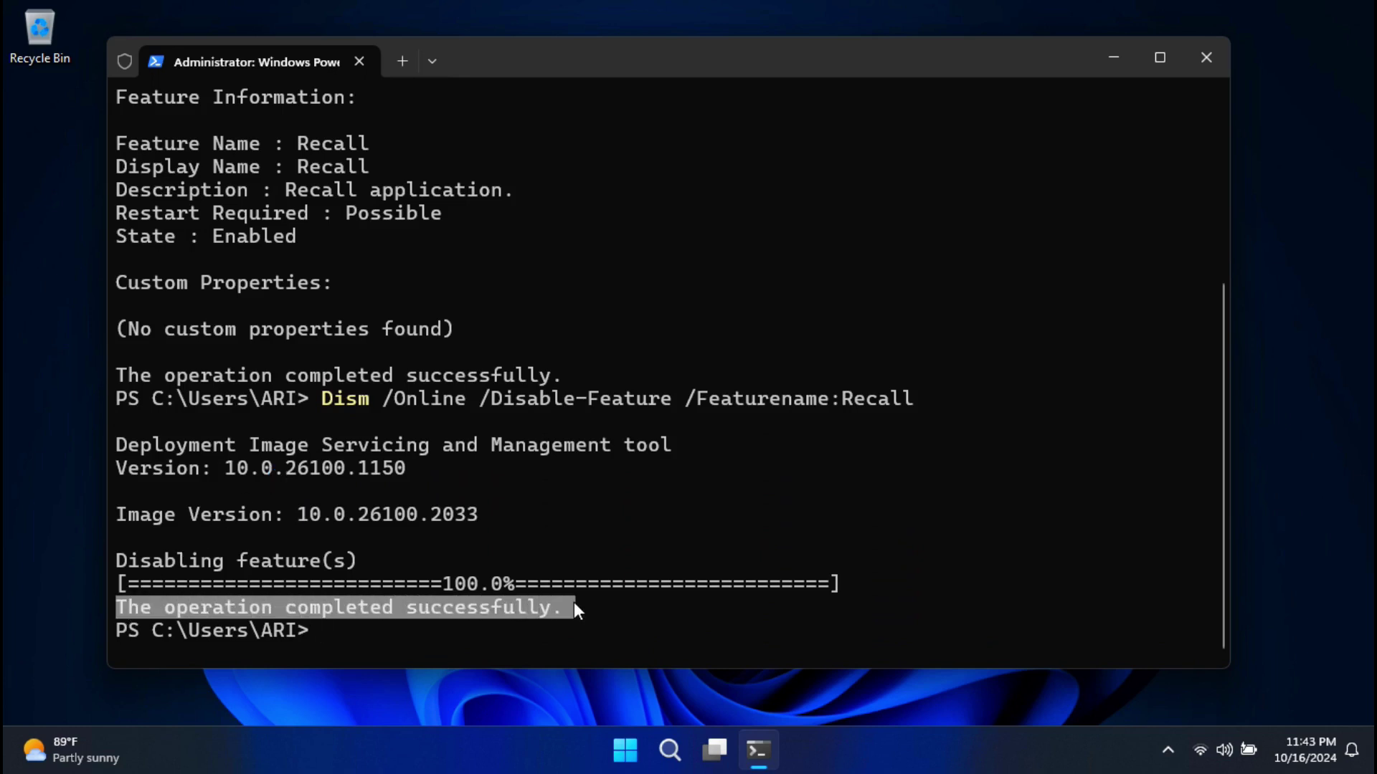
key(ctrl+c)
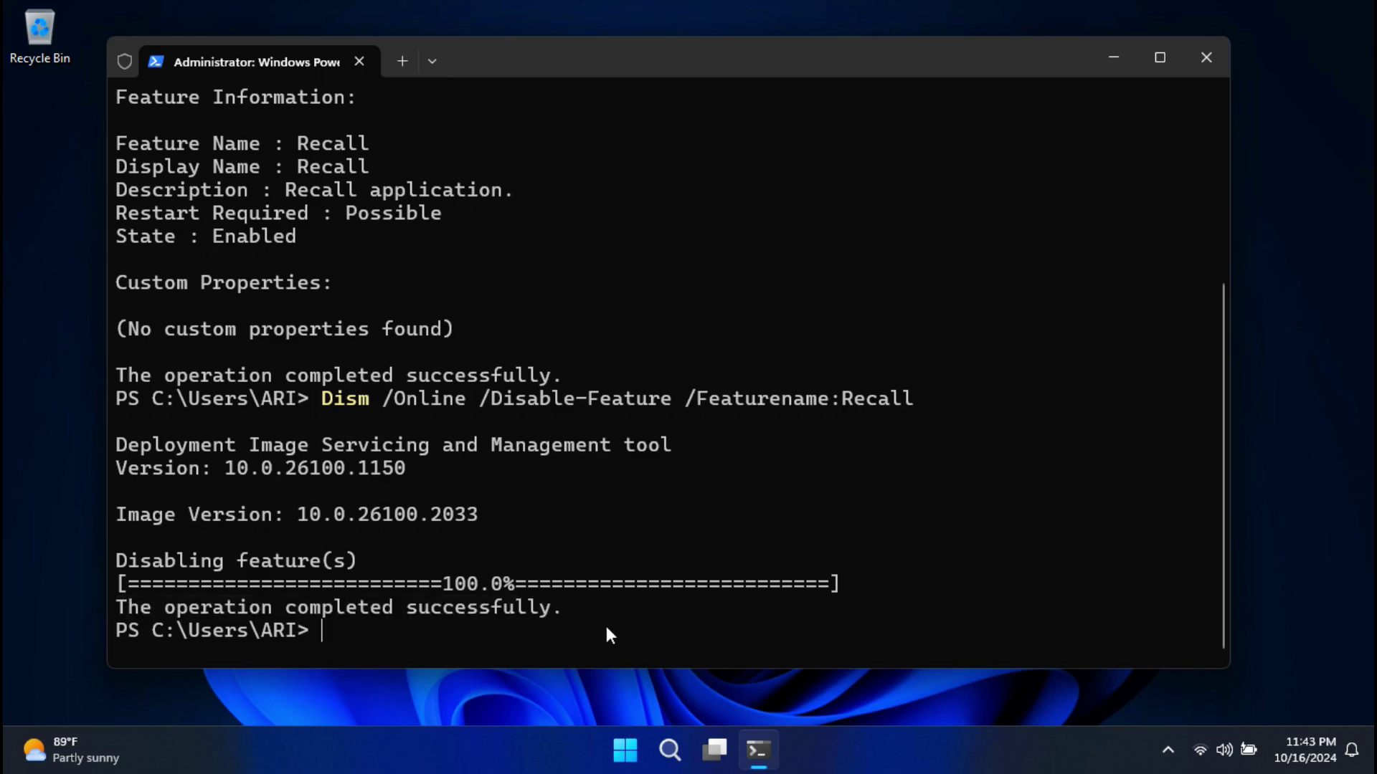
- Re-run the Get-Featureinfo query for Recall and highlight State : Disabled
key(Up)
key(Up)
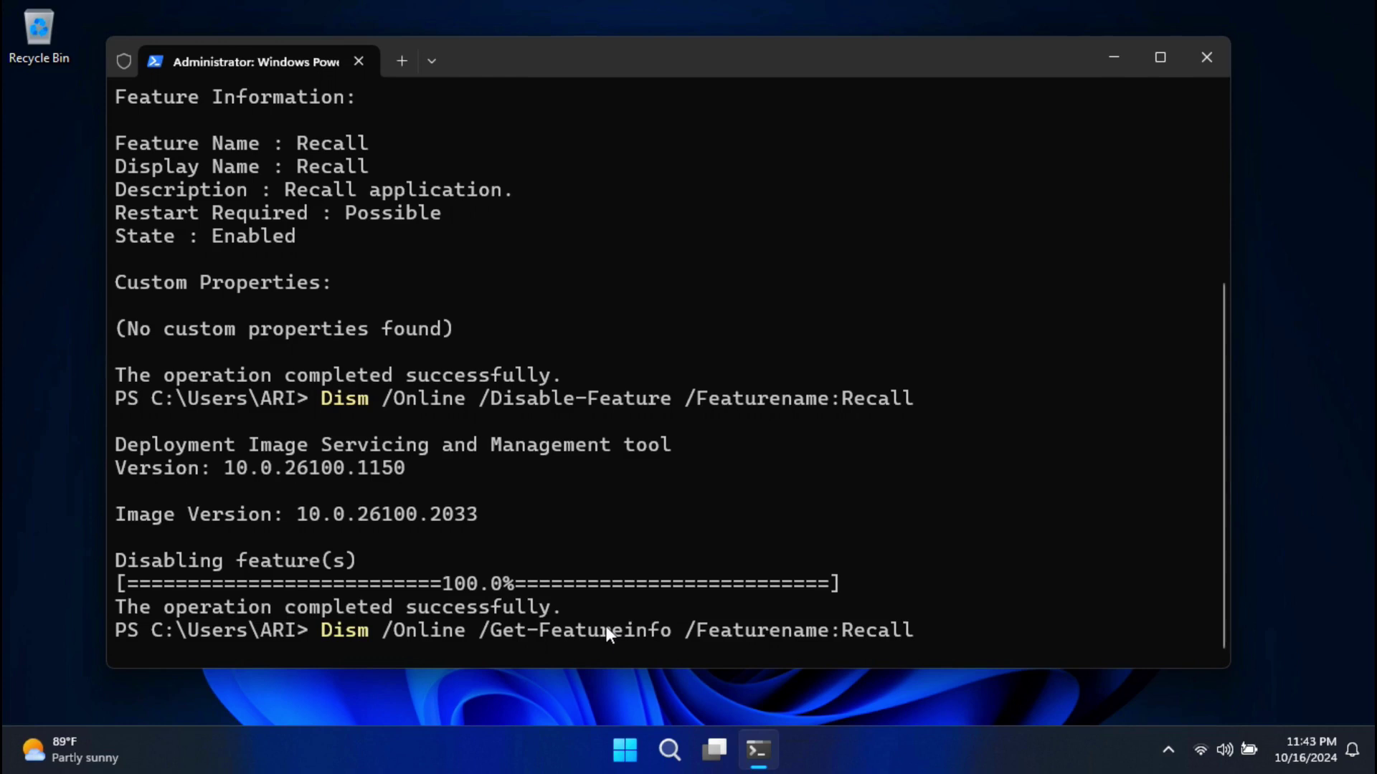
key(Return)
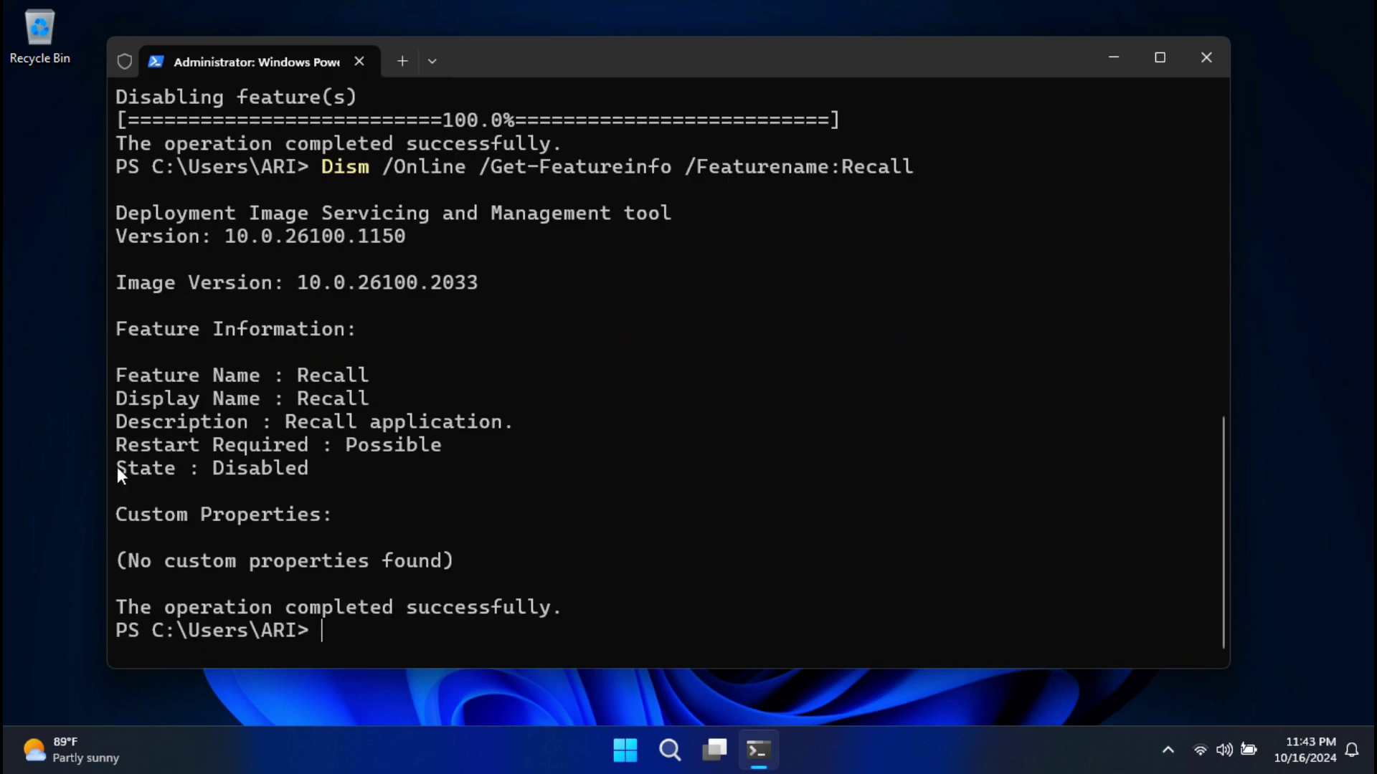
drag(117, 466, 307, 474)
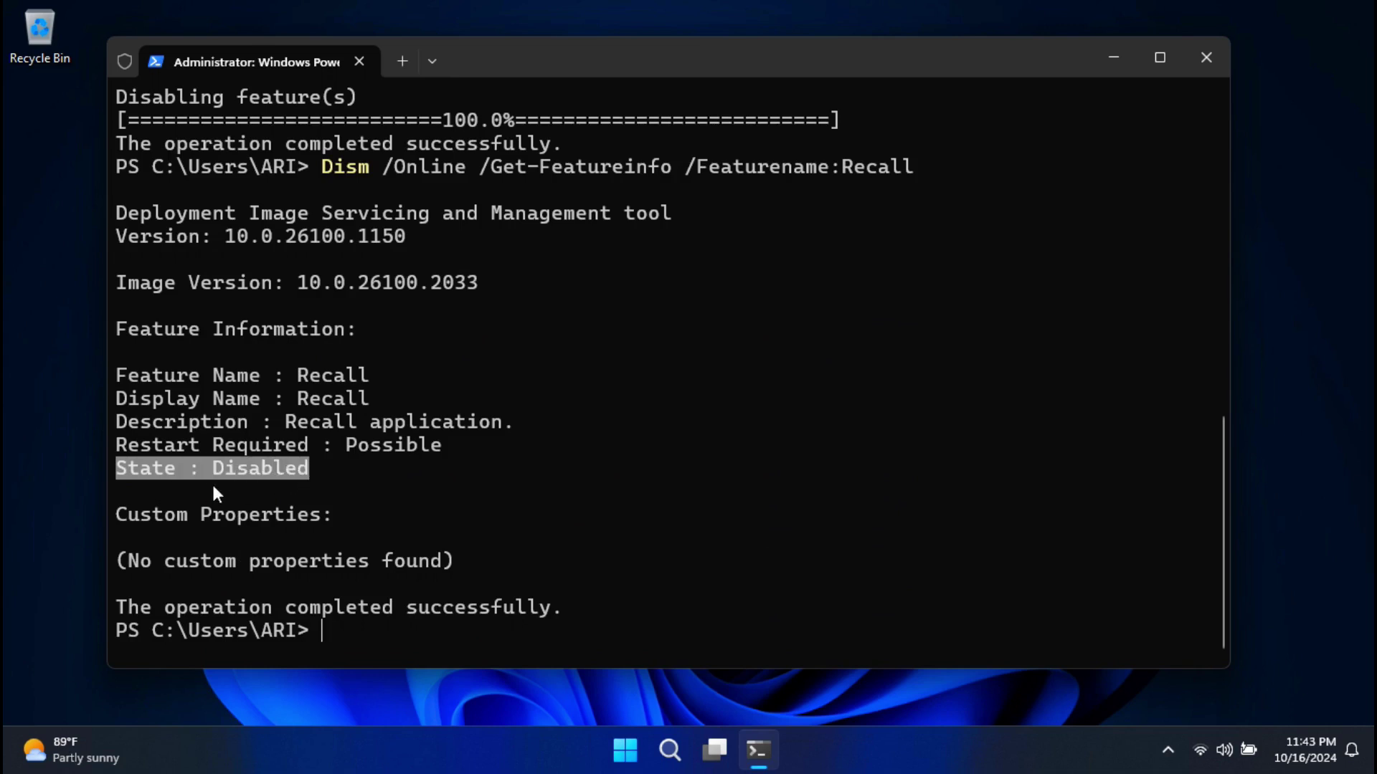
click(230, 483)
text(D)
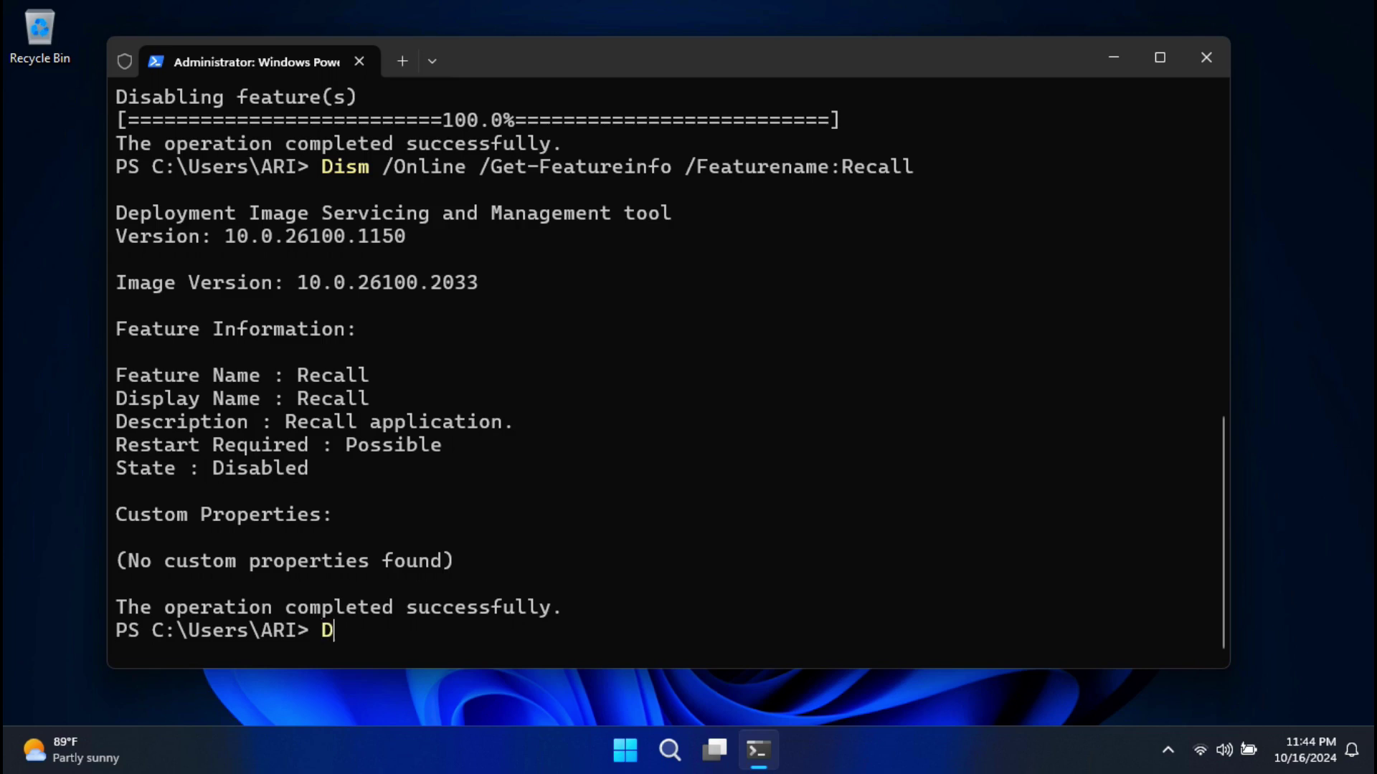
text(ism /On)
text(line /Enable-Feature /Featurename:Recall)
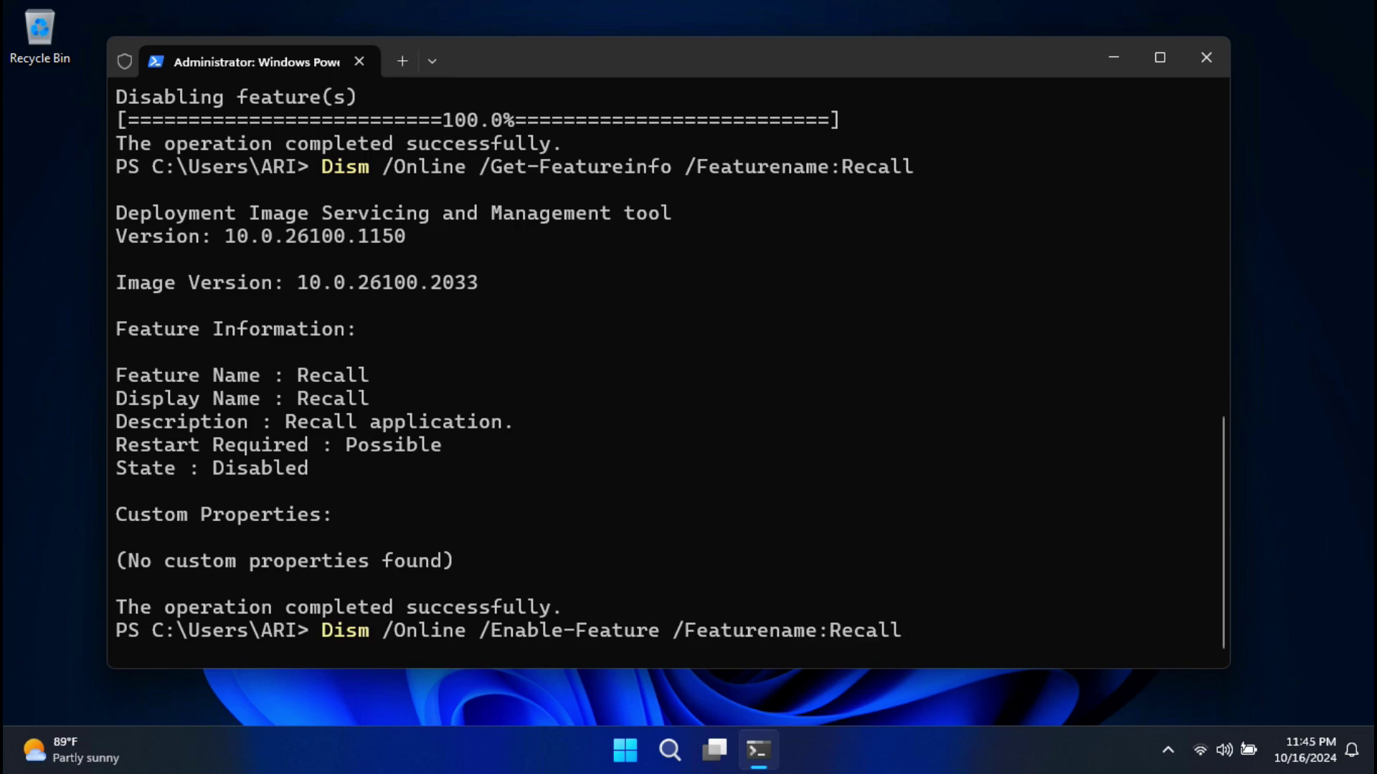
- Run Dism /Online /Enable-Feature /Featurename:Recall to success, then start disabling Recall again
key(Return)
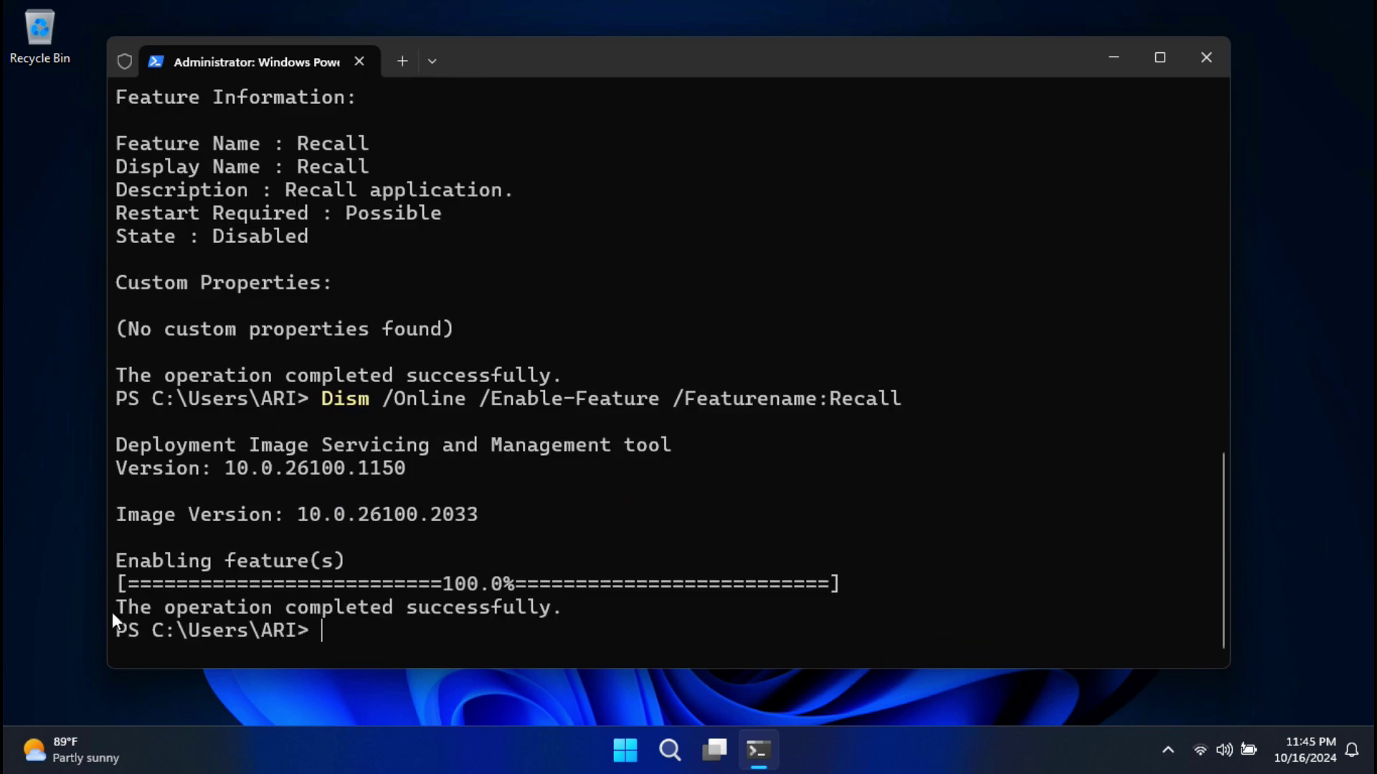
drag(122, 606, 561, 603)
text(Dism /Online /Disable-Feature /Featurename:Recall)
key(Return)
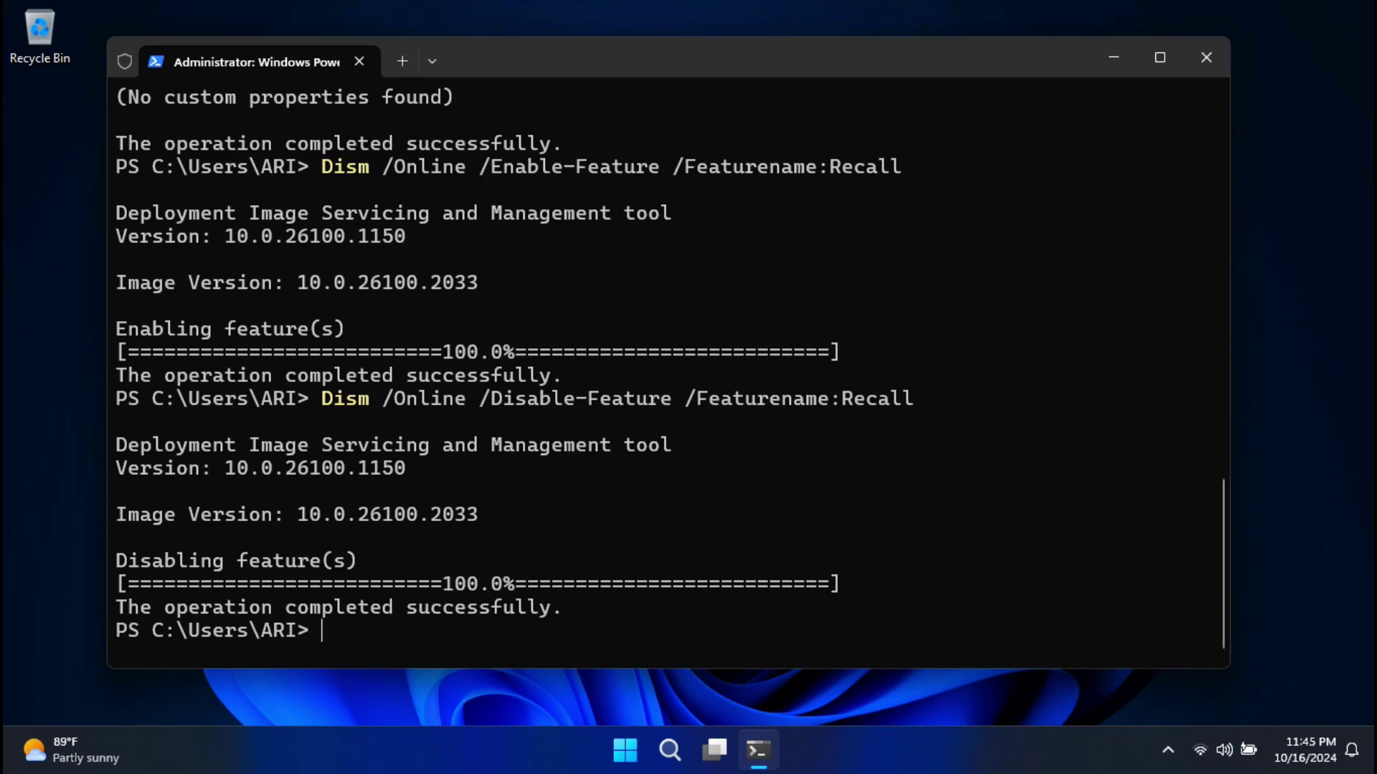
- Recall the Enable-Feature command from history and run it to re-enable Recall
key(Up)
key(Up)
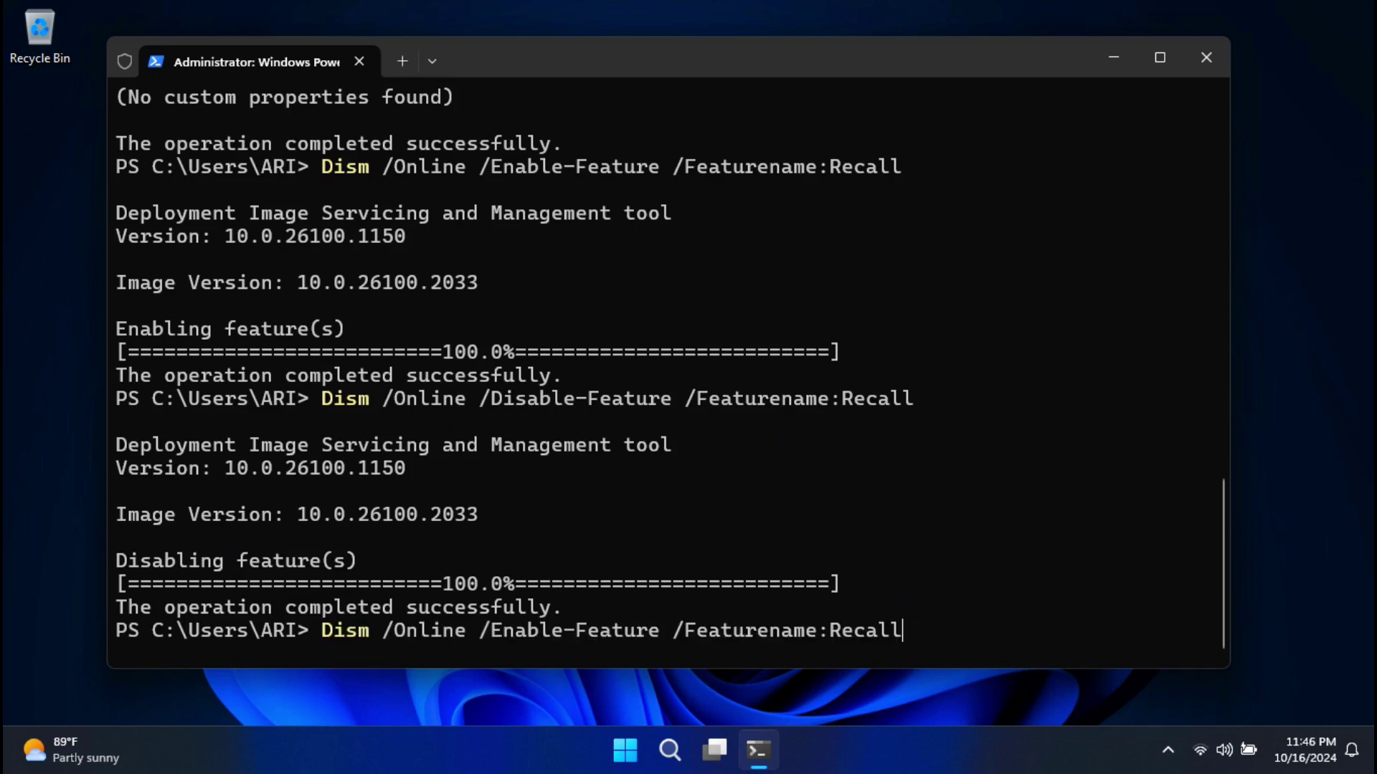
key(Return)
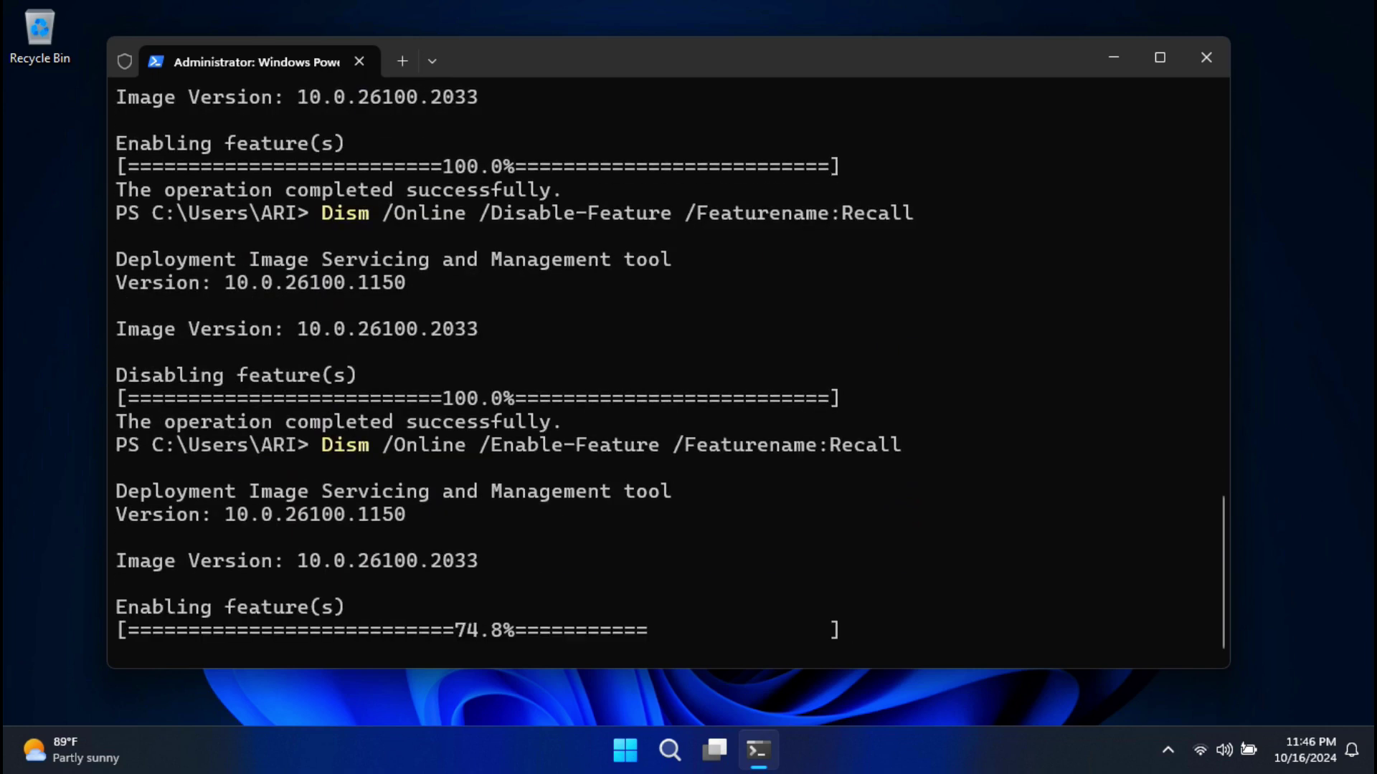